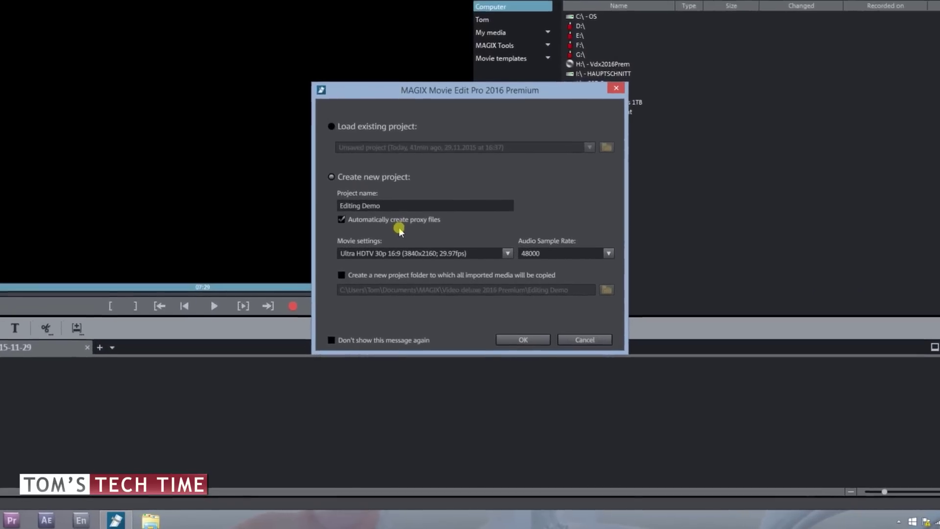
# Step: Create the new project "Editing Demo" with the movie settings Ultra HDTV 30p 16:9 (3840x2160; 29.97fps)
pyautogui.click(441, 242)
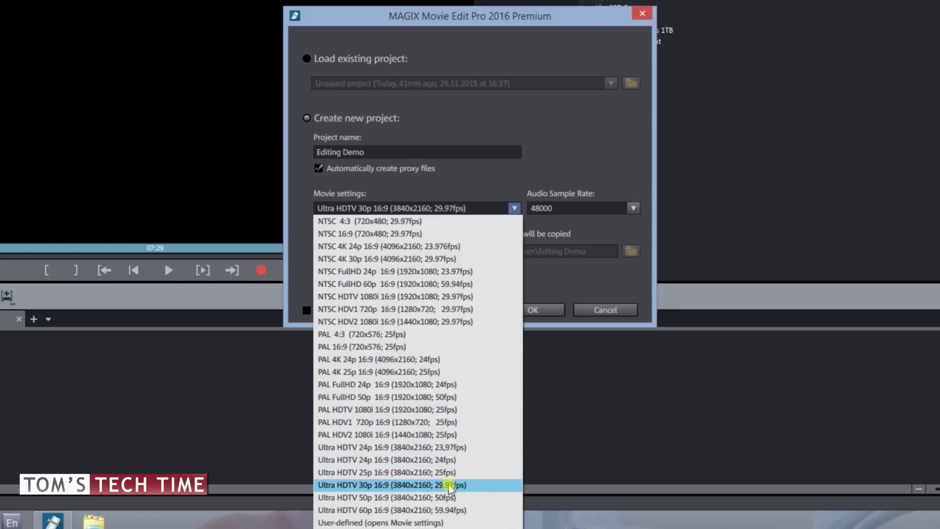
pyautogui.click(421, 486)
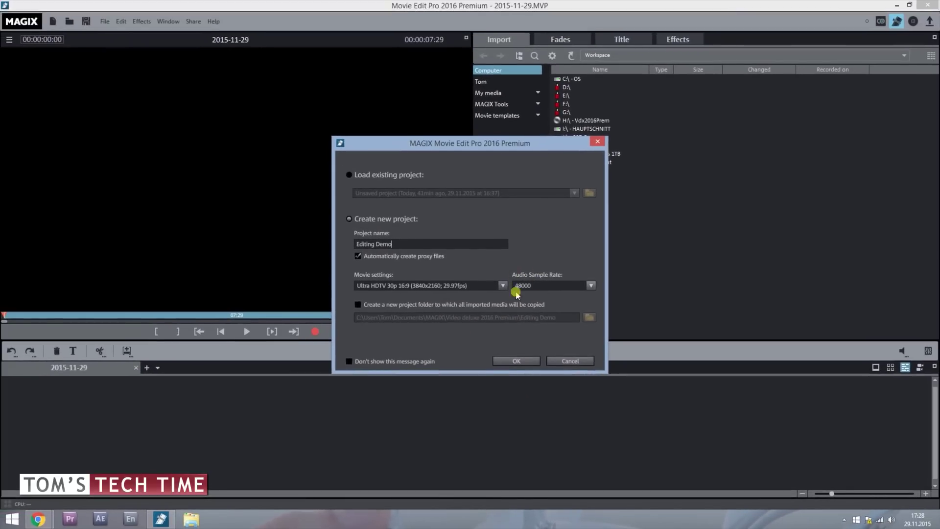
pyautogui.click(522, 360)
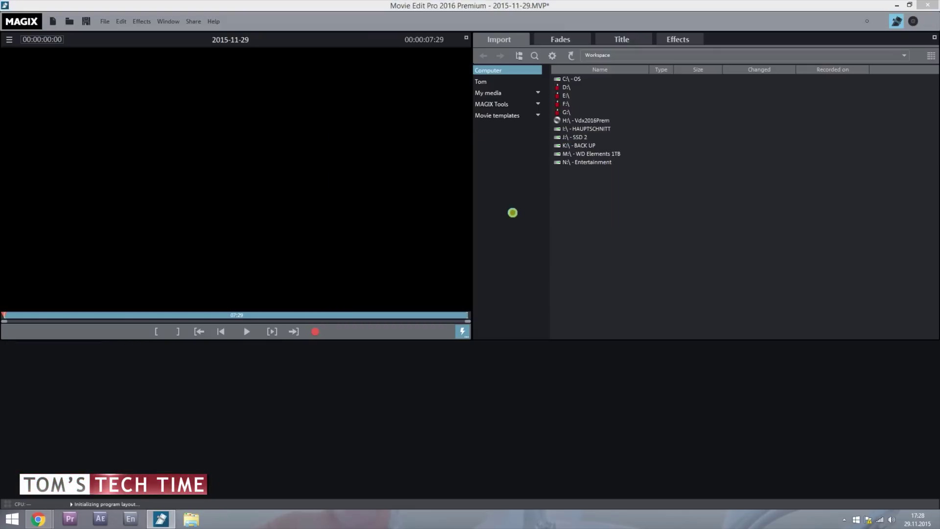
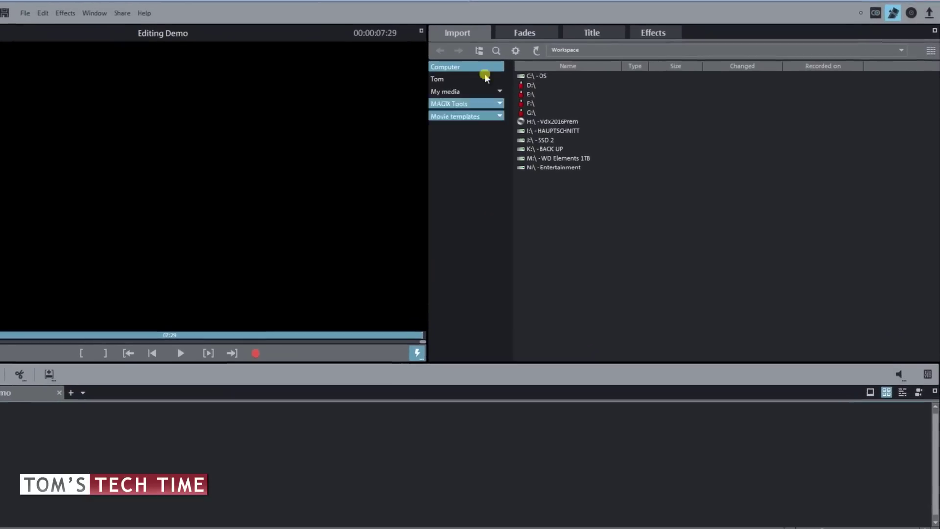
# Step: Open the Editing Samples folder on drive J: (SSD 2) in the media import browser
pyautogui.click(456, 80)
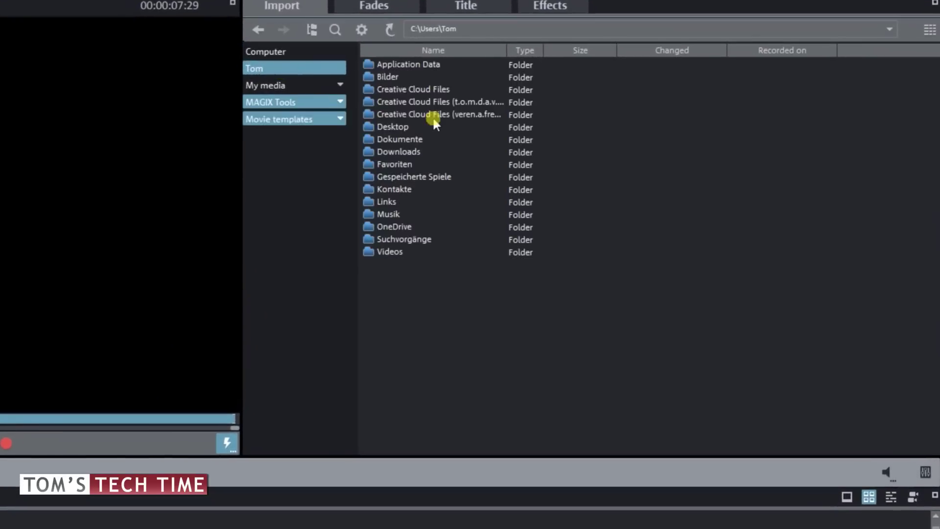
pyautogui.click(289, 51)
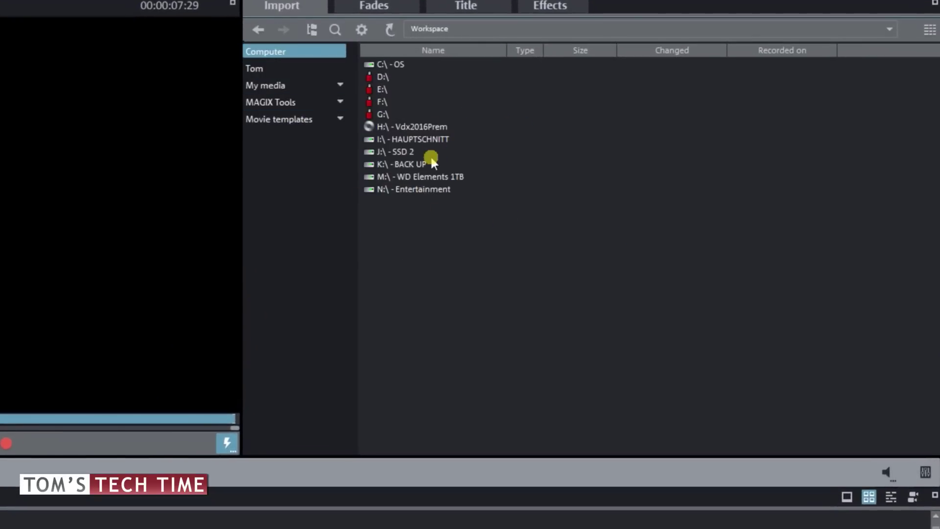
pyautogui.doubleClick(413, 152)
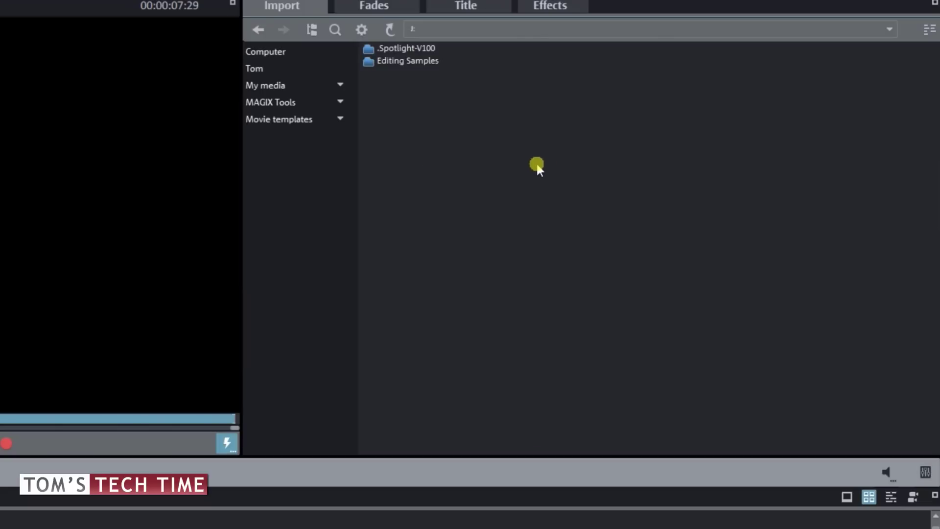
pyautogui.doubleClick(430, 62)
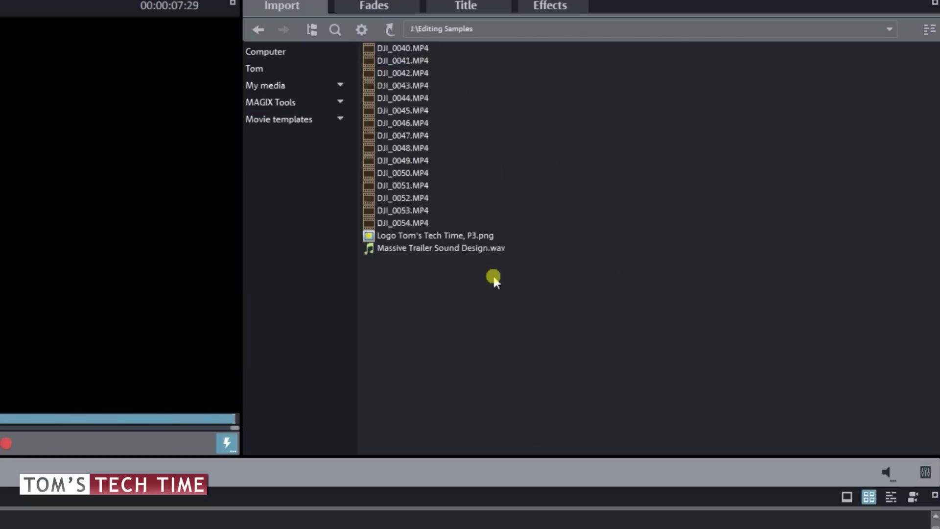
pyautogui.moveTo(585, 224); pyautogui.dragTo(395, 63)
pyautogui.click(481, 330)
# Step: Display the sample files as large icons and adjust the thumbnail size to fit five clips per row
pyautogui.click(927, 34)
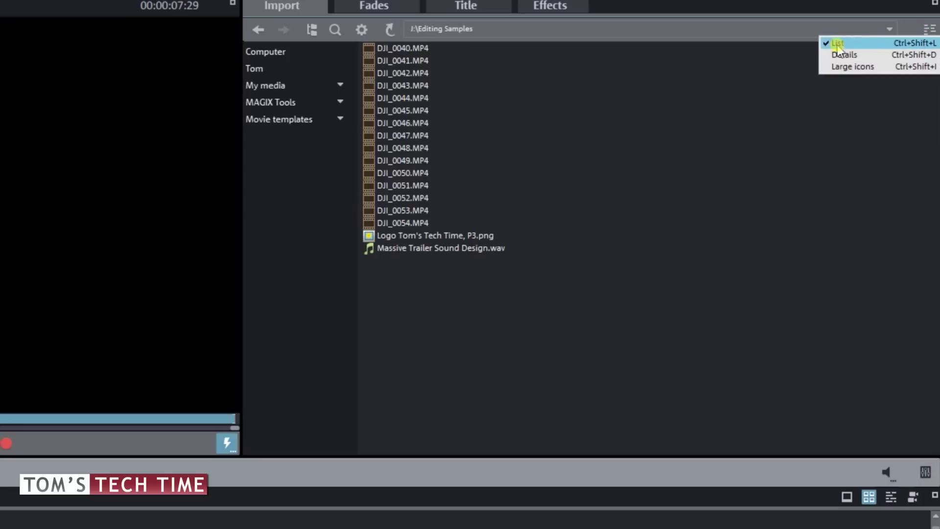
pyautogui.click(860, 67)
pyautogui.moveTo(908, 48)
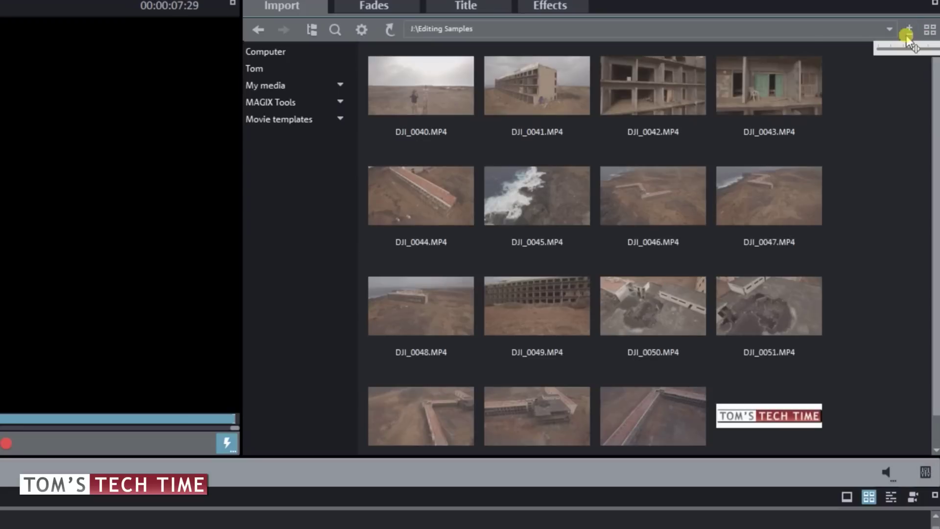
pyautogui.moveTo(908, 48)
pyautogui.mouseDown()
pyautogui.moveTo(896, 49)
pyautogui.moveTo(916, 50)
pyautogui.mouseUp()
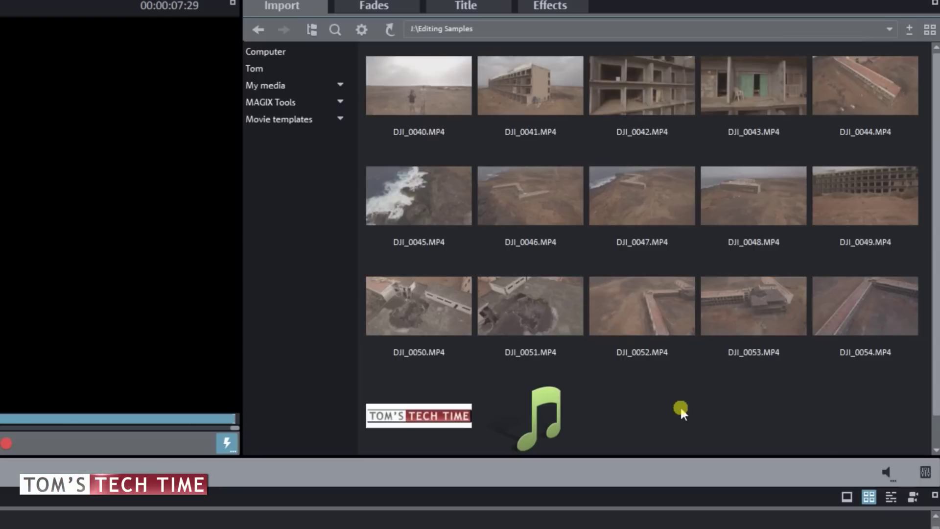
# Step: Play a preview of the clip DJI_0047.MP4 and stop it again
pyautogui.moveTo(646, 195)
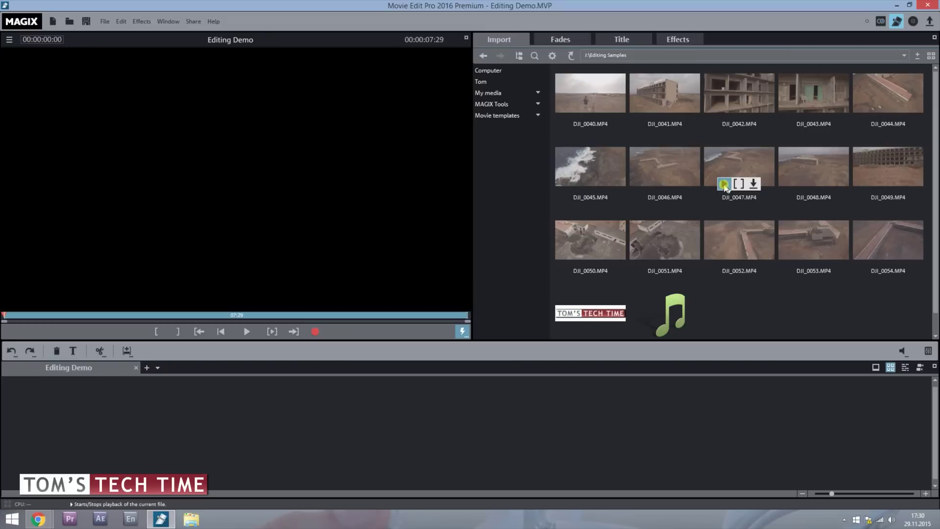
pyautogui.click(724, 184)
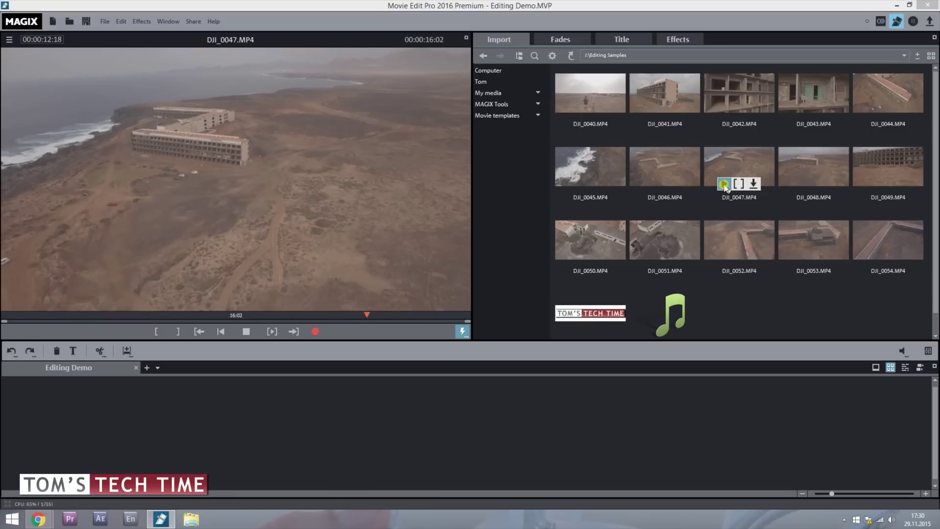
pyautogui.click(723, 184)
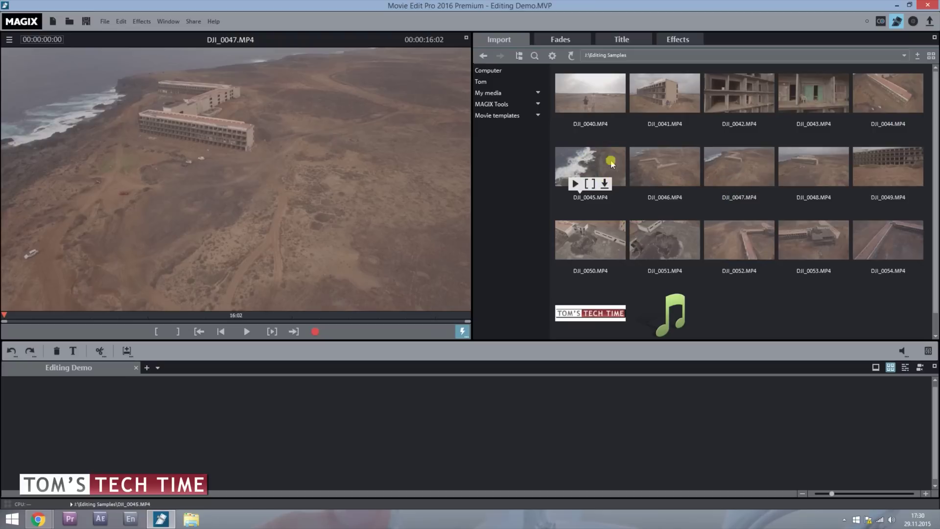
# Step: Trim DJI_0045.MP4 in the preview monitor, setting the out point at about 28:20 and the in point at about 3:06
pyautogui.click(591, 184)
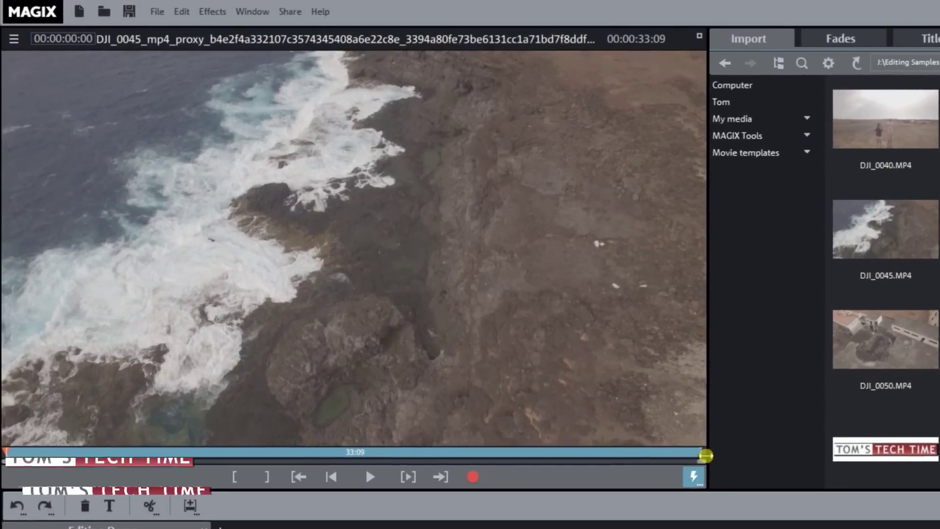
pyautogui.moveTo(692, 451); pyautogui.dragTo(603, 459)
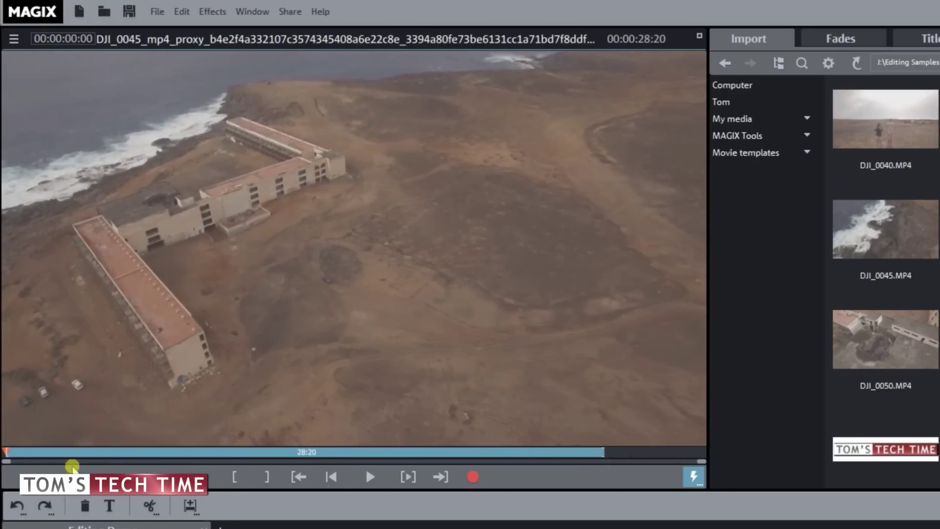
pyautogui.press('space')
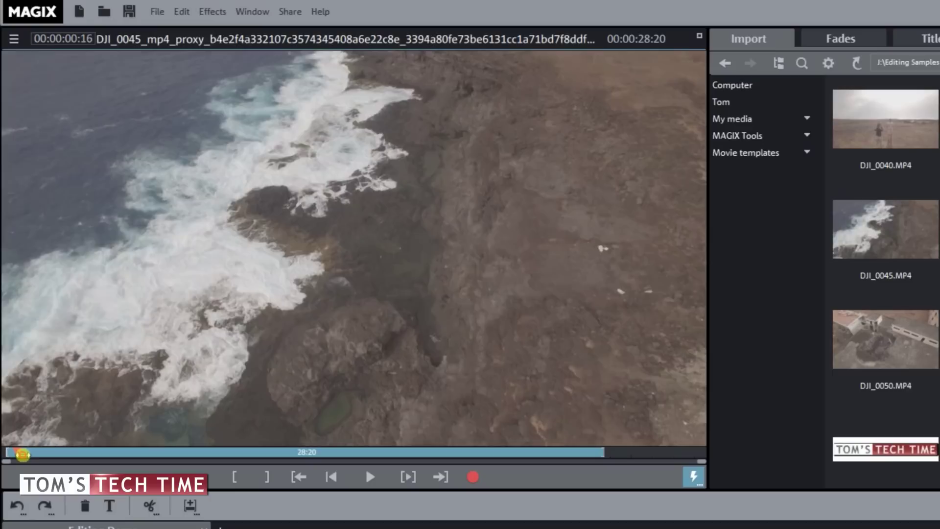
pyautogui.press('space')
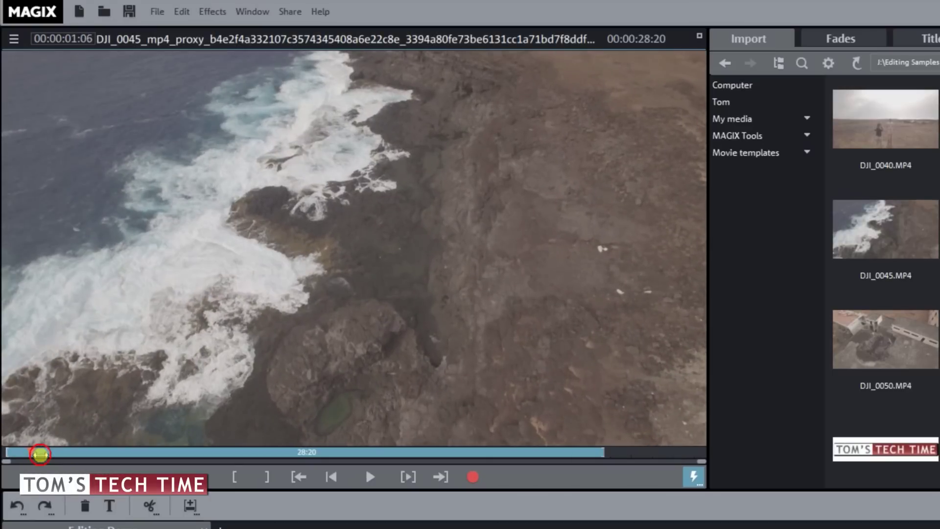
pyautogui.press('space')
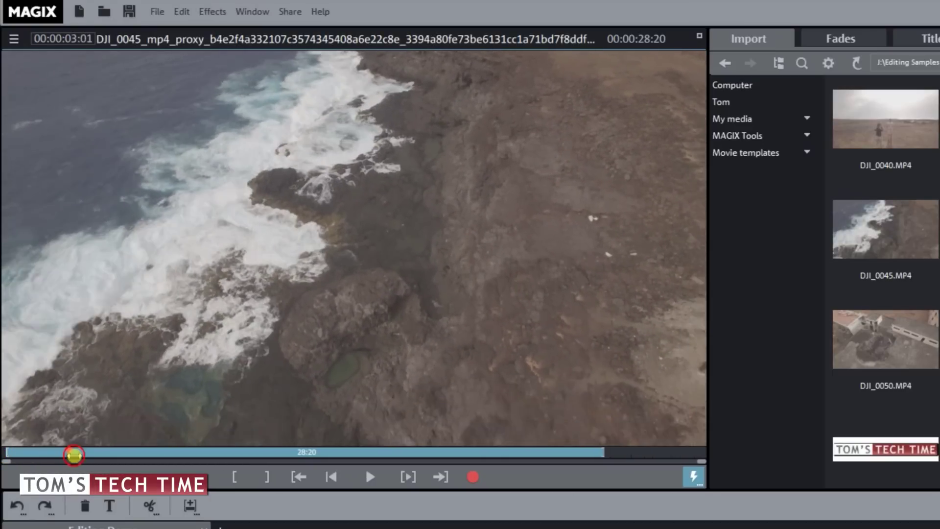
pyautogui.press('space')
pyautogui.moveTo(16, 451)
pyautogui.mouseDown()
pyautogui.moveTo(7, 450)
pyautogui.moveTo(74, 452)
pyautogui.mouseUp()
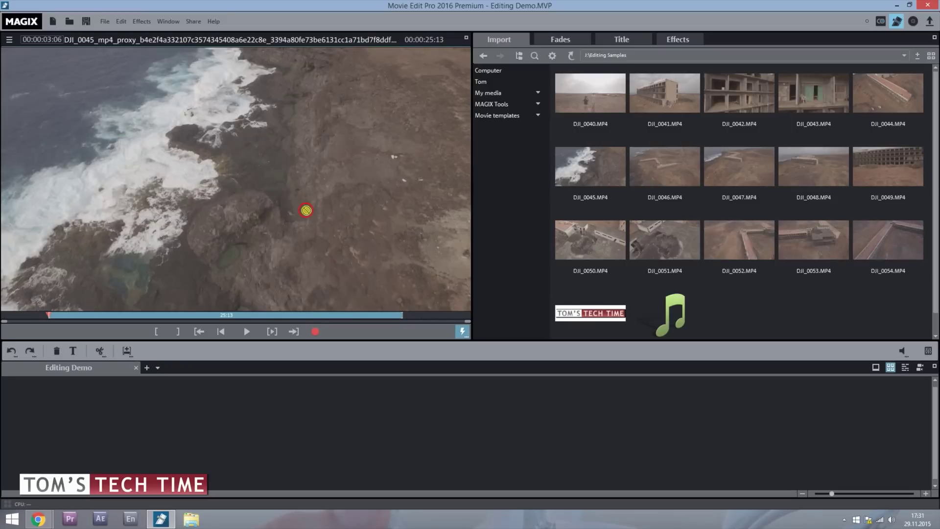
# Step: Place the trimmed DJI_0045.MP4 clip in the storyboard and delete it again
pyautogui.moveTo(376, 249); pyautogui.dragTo(390, 444)
pyautogui.moveTo(317, 367); pyautogui.dragTo(312, 406)
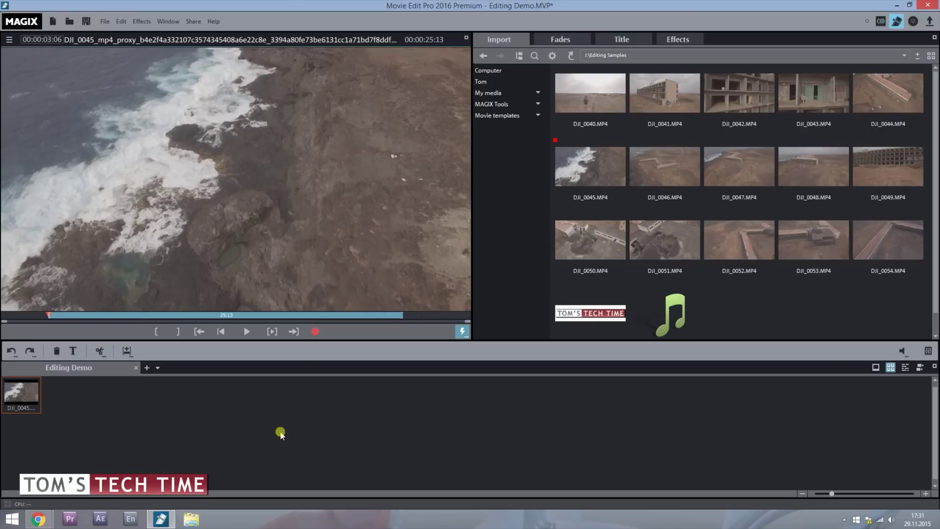
pyautogui.click(149, 424)
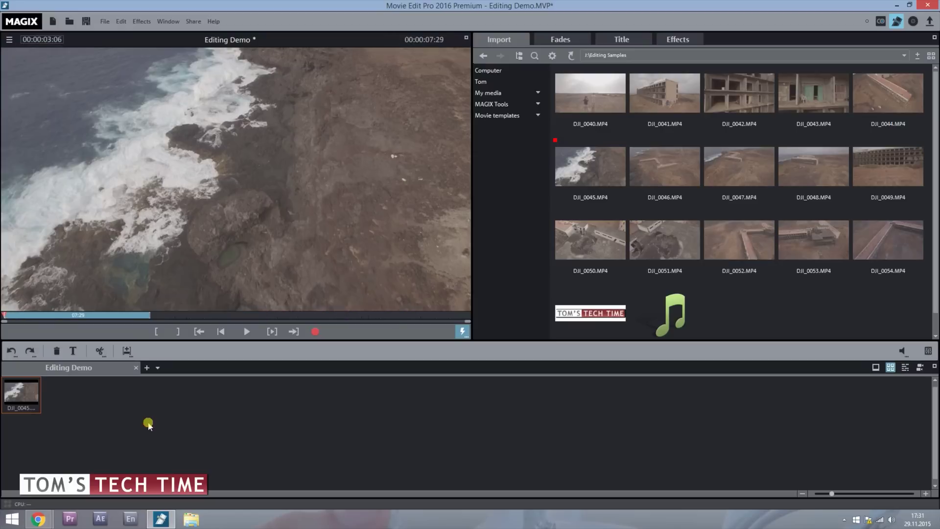
pyautogui.click(30, 403)
pyautogui.press('Delete')
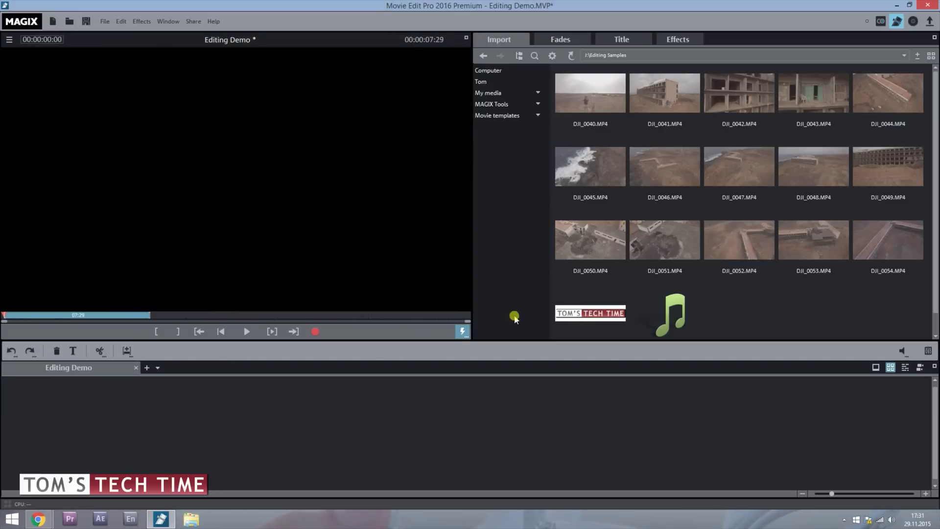
# Step: Add the clips DJI_0045.MP4 through DJI_0054.MP4 together to the storyboard
pyautogui.moveTo(928, 243); pyautogui.dragTo(582, 168)
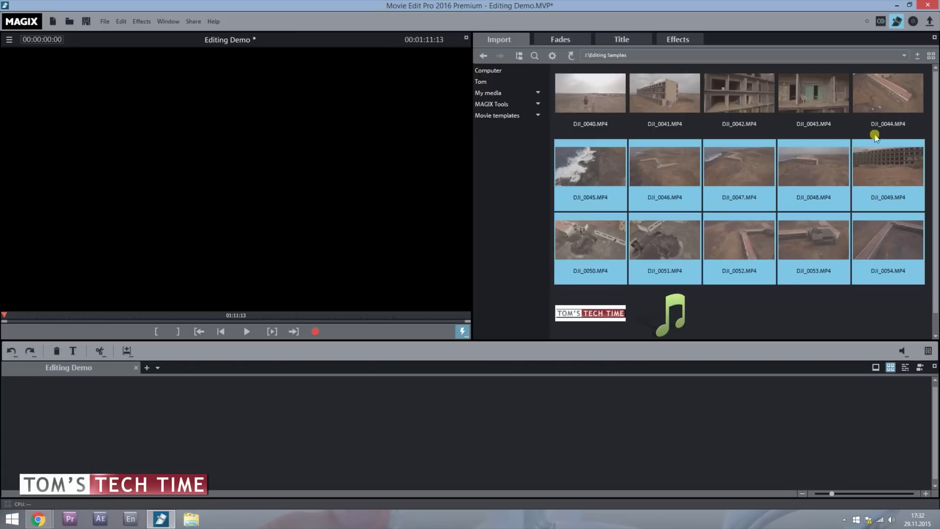
pyautogui.moveTo(592, 180); pyautogui.dragTo(229, 390)
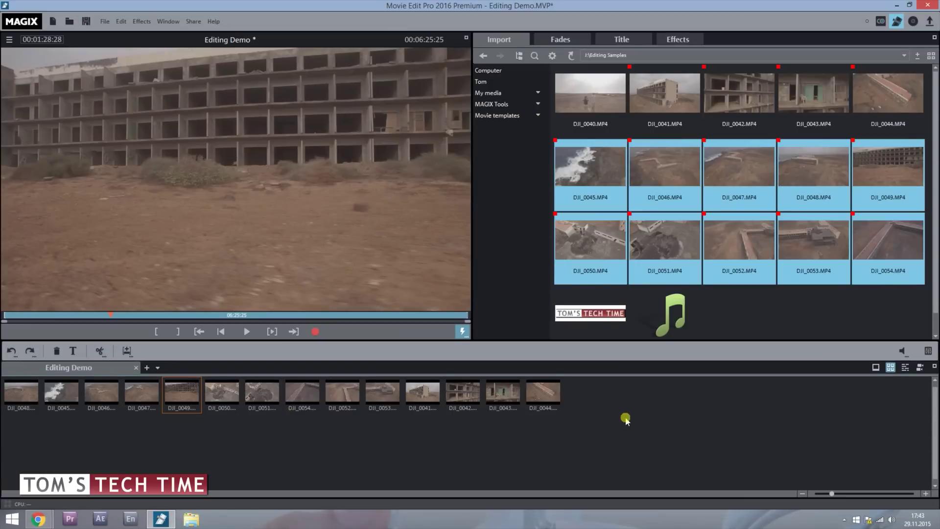
# Step: Reorder the storyboard, moving DJI_0041.MP4 in front of DJI_0049.MP4 and DJI_0051.MP4 between DJI_0053.MP4 and DJI_0042.MP4
pyautogui.click(925, 493)
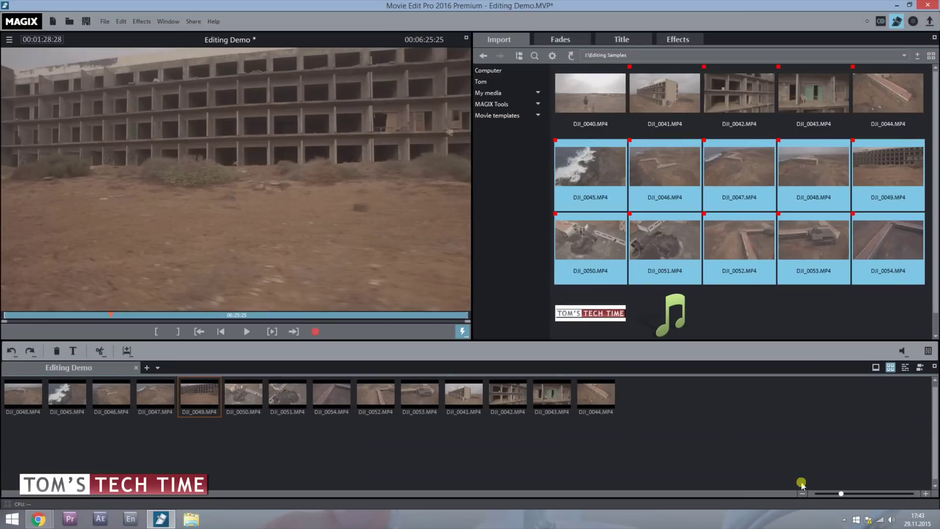
pyautogui.moveTo(465, 393); pyautogui.dragTo(202, 399)
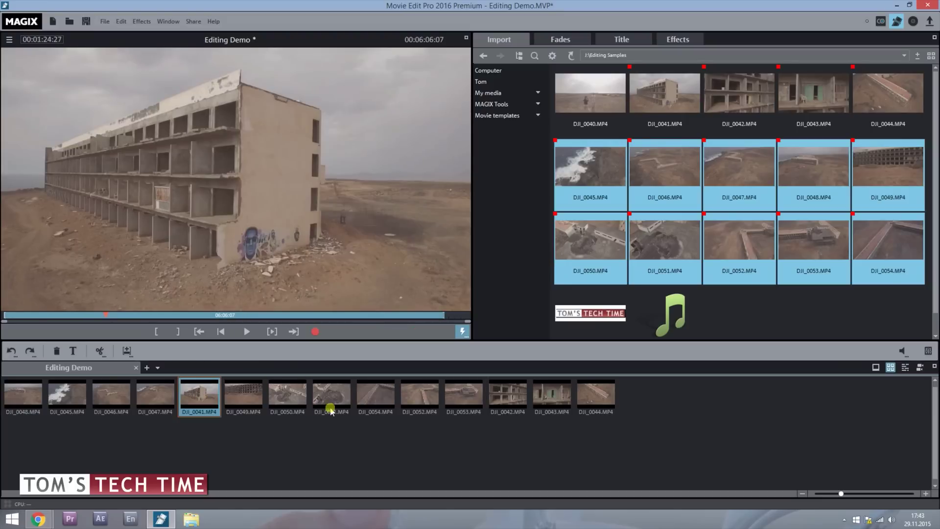
pyautogui.moveTo(353, 394); pyautogui.dragTo(498, 390)
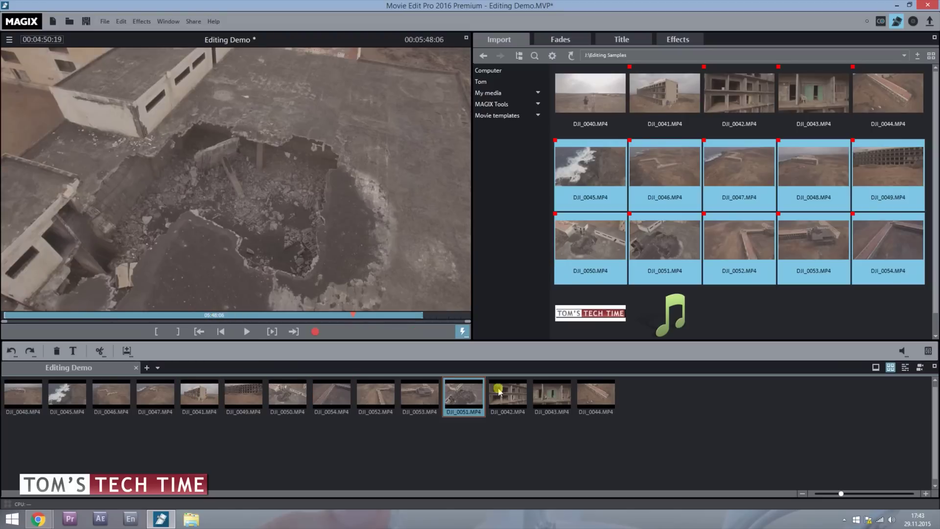
pyautogui.click(764, 419)
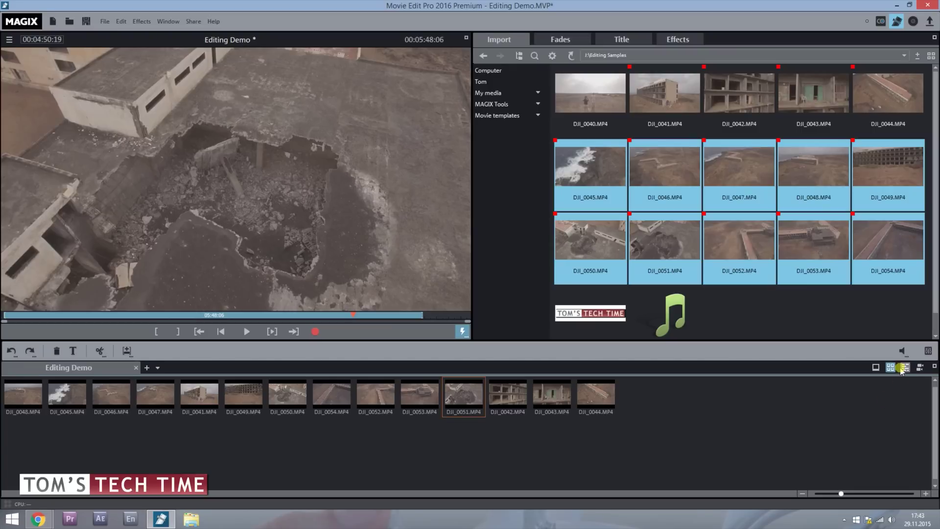
# Step: Switch the Editing Demo movie from storyboard to timeline mode
pyautogui.click(904, 368)
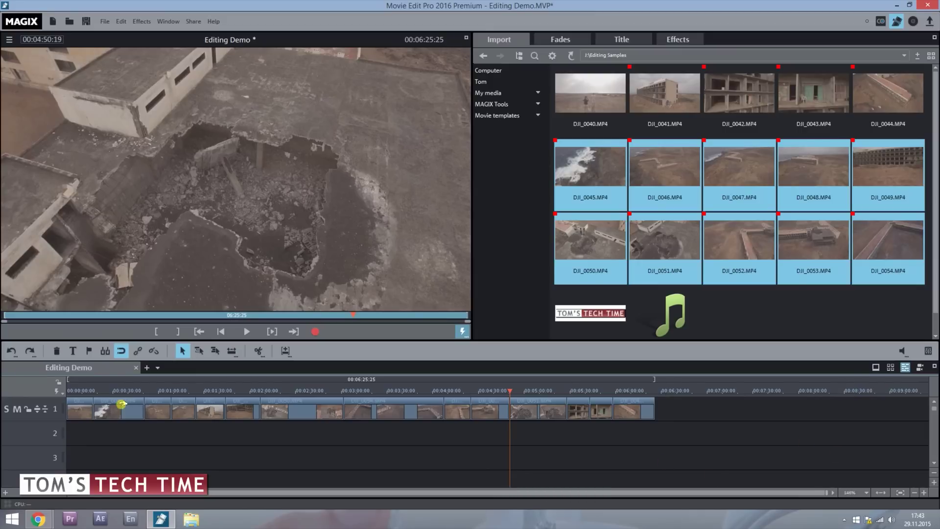
pyautogui.click(923, 492)
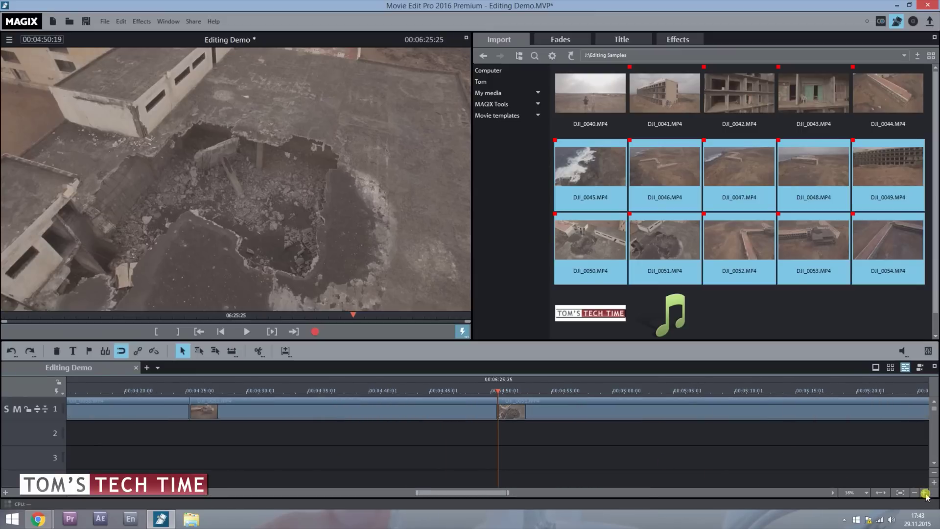
pyautogui.click(914, 492)
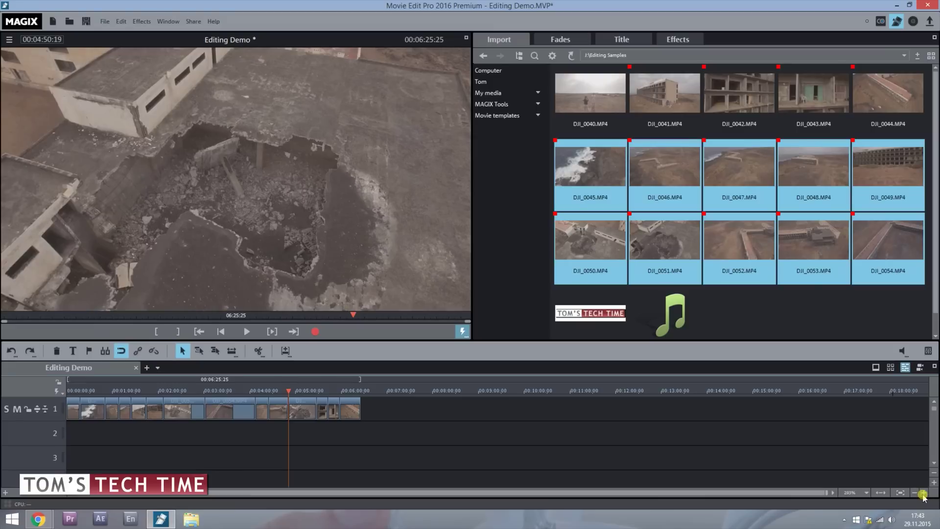
# Step: Place the music file Massive Trailer Sound Design.wav on track 2, just past the end of the video clips
pyautogui.click(758, 319)
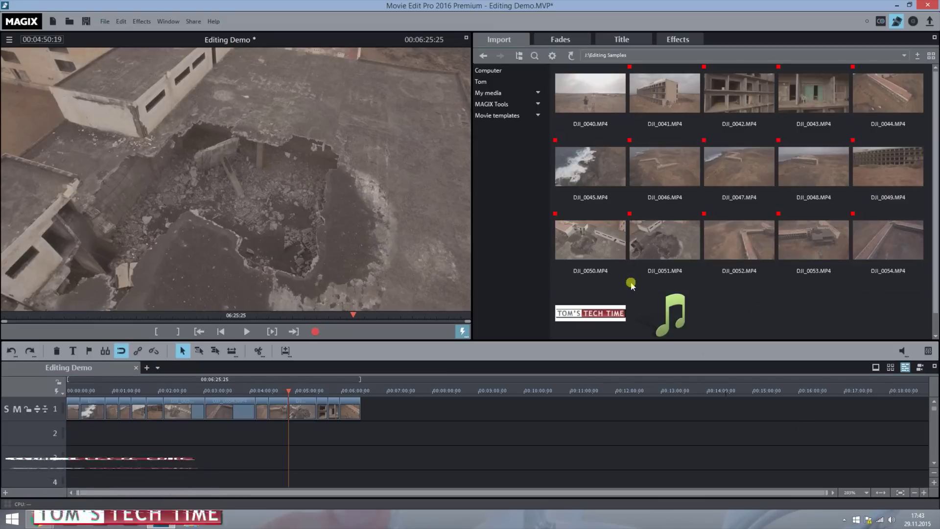
pyautogui.moveTo(643, 319)
pyautogui.moveTo(667, 308); pyautogui.dragTo(392, 437)
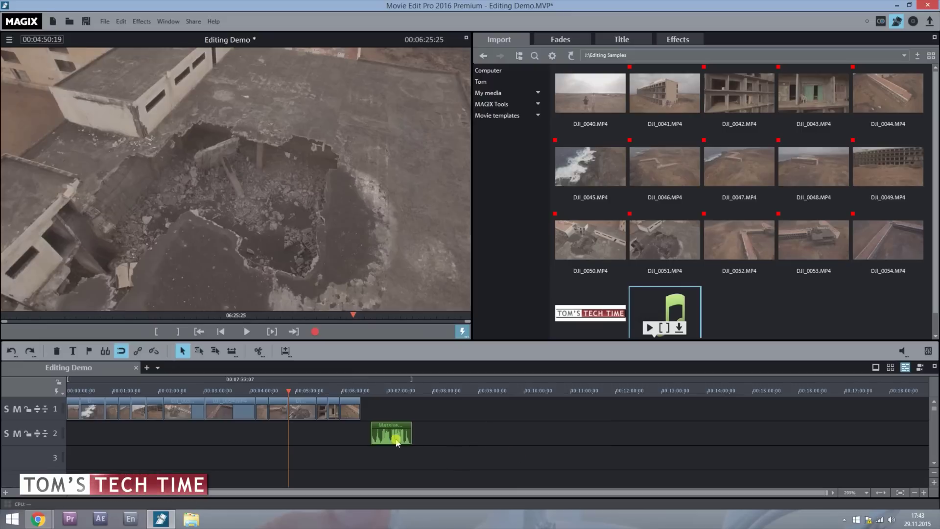
pyautogui.click(377, 390)
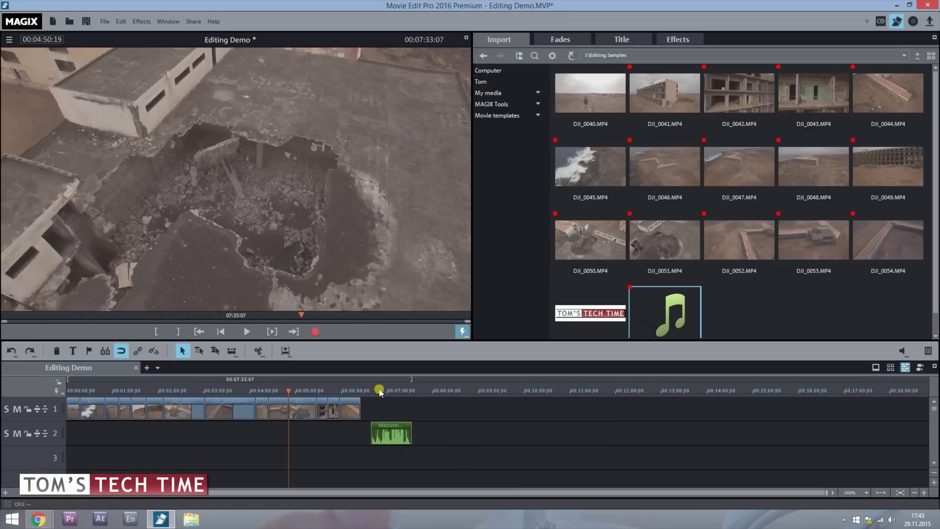
# Step: Play back the start of the music on track 2 and the drone footage around 00:02:31 on track 1
pyautogui.click(247, 332)
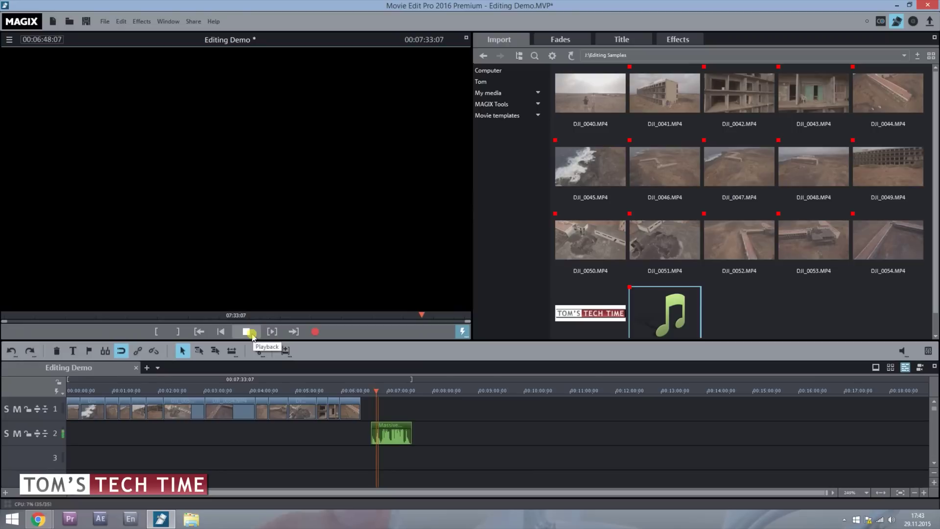
pyautogui.click(250, 333)
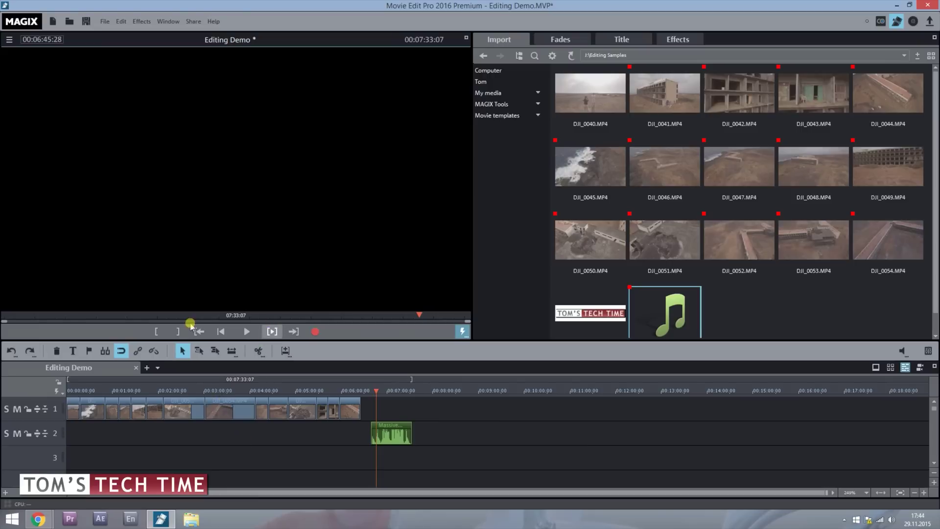
pyautogui.moveTo(233, 391); pyautogui.dragTo(181, 389)
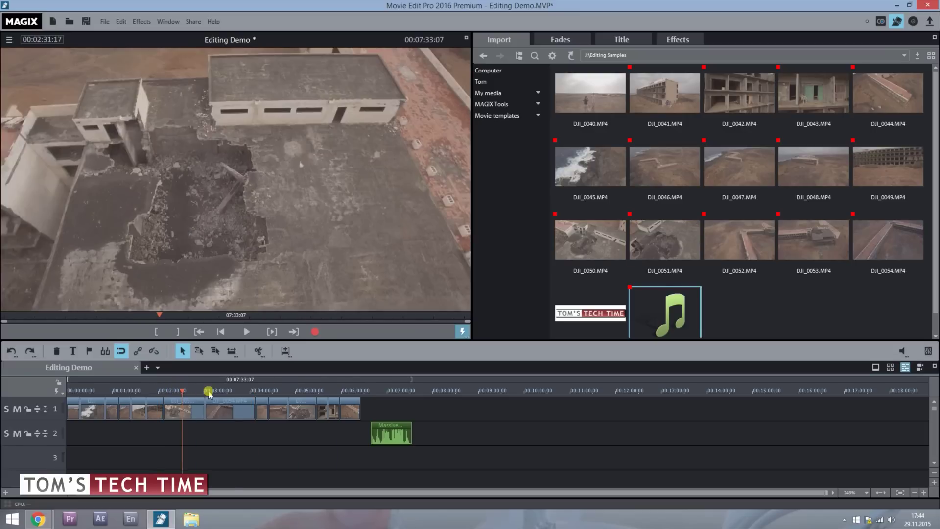
pyautogui.click(260, 351)
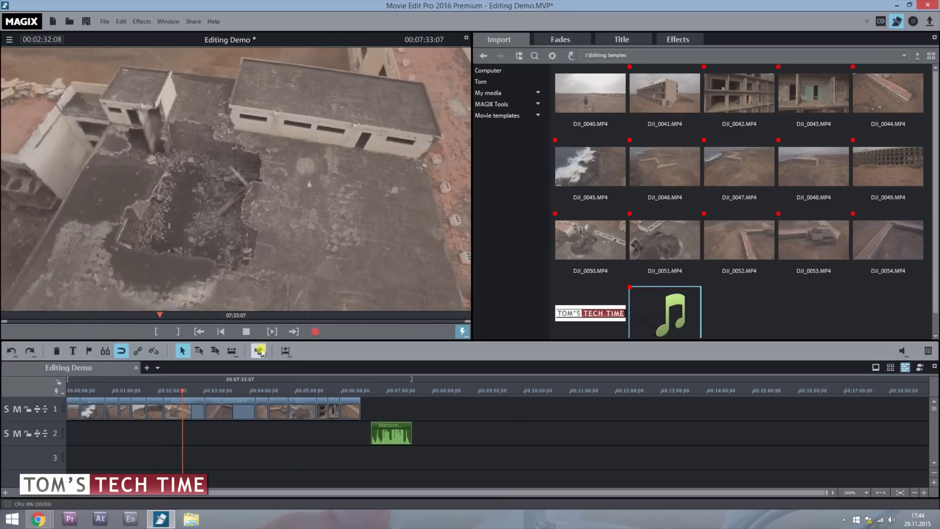
pyautogui.click(247, 331)
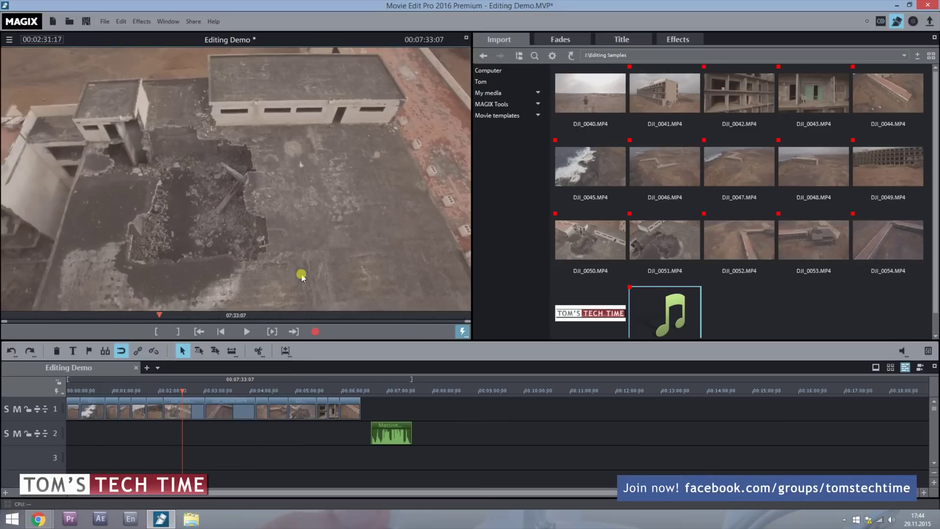
pyautogui.press('space')
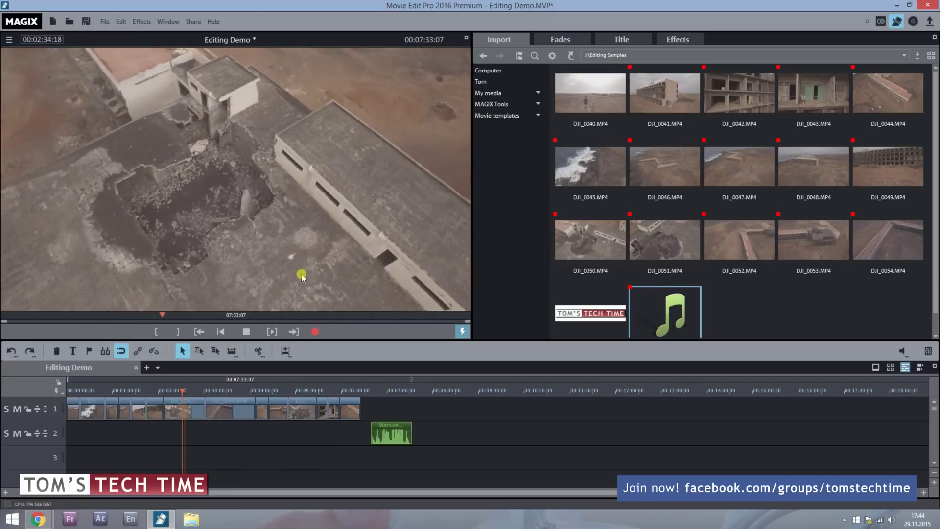
pyautogui.press('space')
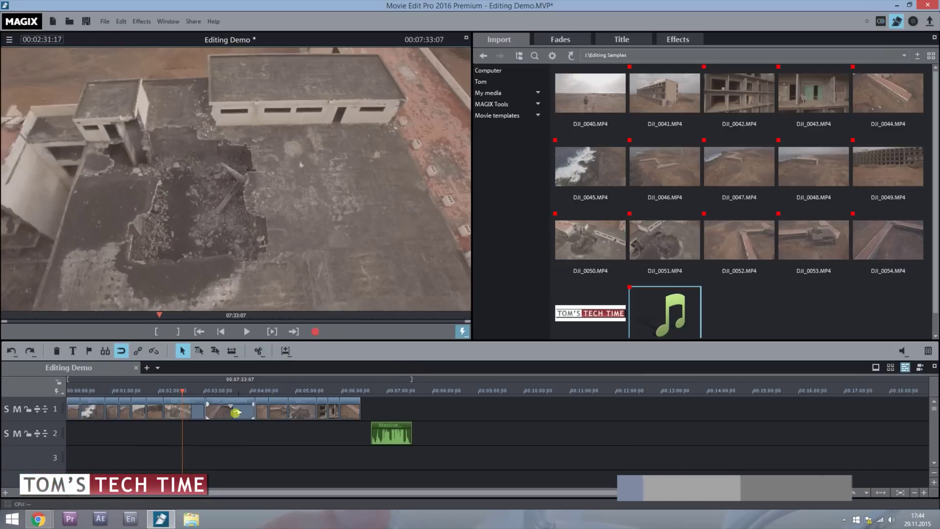
# Step: Shift the earlier clips on track 1 about two and a half minutes later and place DJI_0053.MP4 at the very beginning
pyautogui.moveTo(177, 392)
pyautogui.mouseDown()
pyautogui.moveTo(97, 390)
pyautogui.moveTo(271, 385)
pyautogui.moveTo(361, 403)
pyautogui.moveTo(538, 403)
pyautogui.moveTo(473, 402)
pyautogui.moveTo(524, 403)
pyautogui.mouseUp()
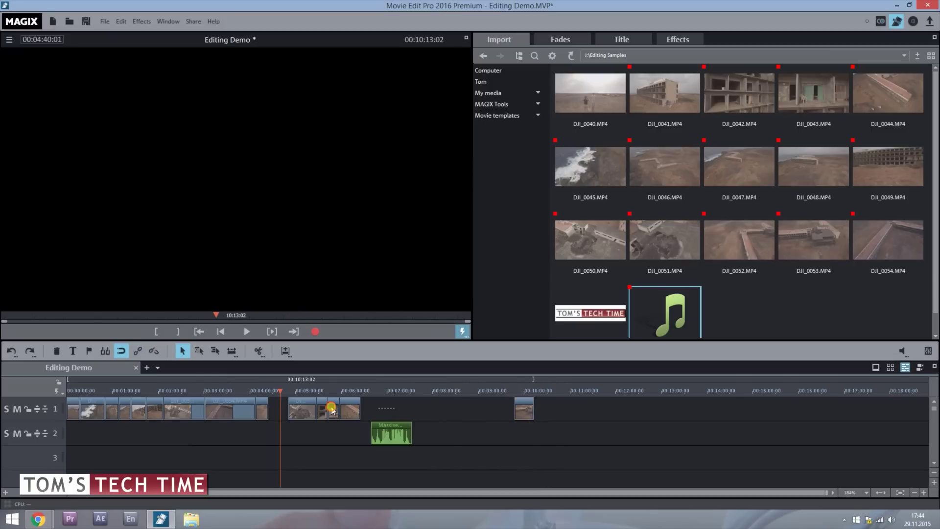
pyautogui.moveTo(94, 402); pyautogui.dragTo(213, 401)
pyautogui.moveTo(524, 403); pyautogui.dragTo(69, 401)
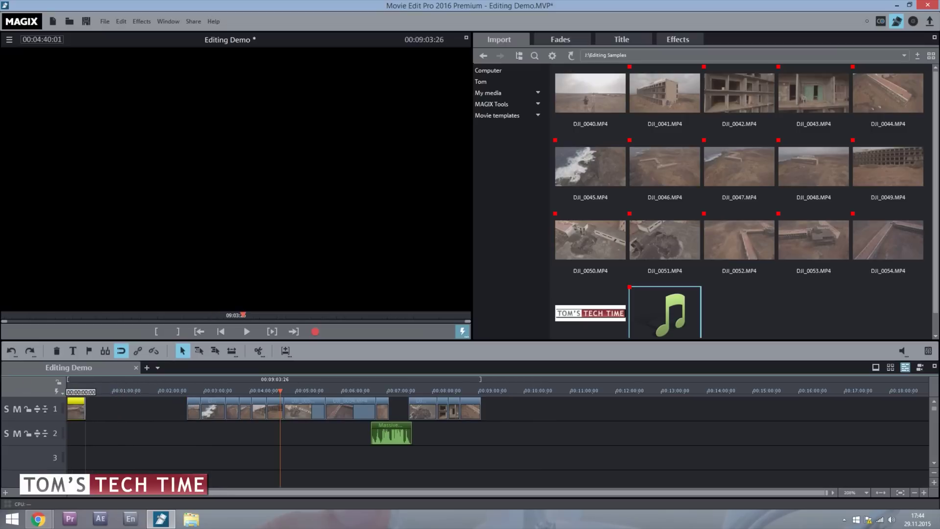
# Step: Trim the beginning of DJI_0053.MP4 on track 1 so that the clip starts at about 00:00:09
pyautogui.click(65, 389)
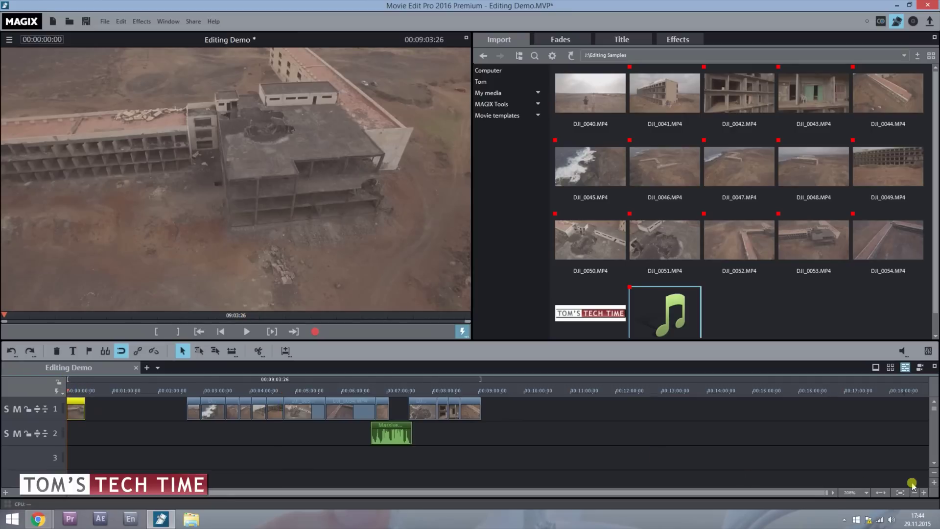
pyautogui.click(923, 493)
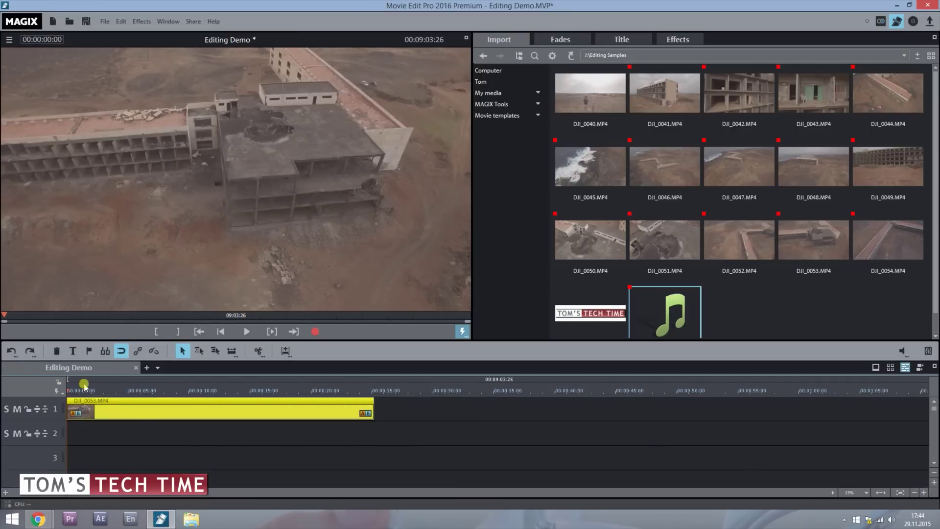
pyautogui.moveTo(80, 392); pyautogui.dragTo(176, 387)
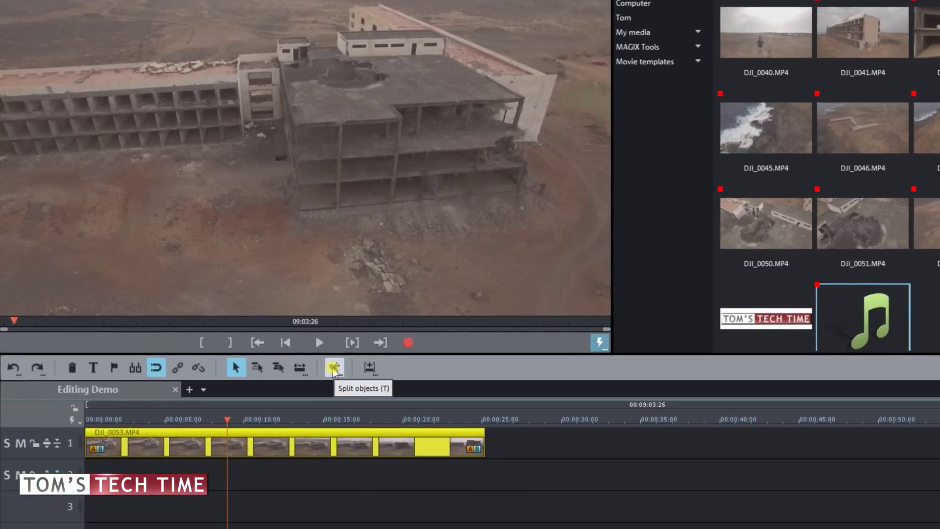
pyautogui.click(333, 372)
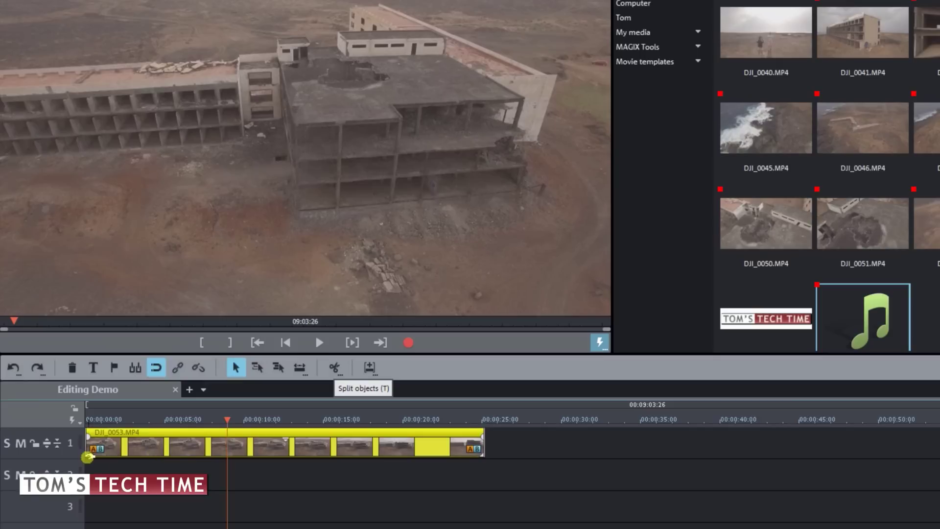
pyautogui.moveTo(86, 451); pyautogui.dragTo(381, 419)
# Step: Split DJI_0053.MP4 at 00:00:18:19 and delete the part after the cut
pyautogui.click(237, 419)
pyautogui.click(335, 368)
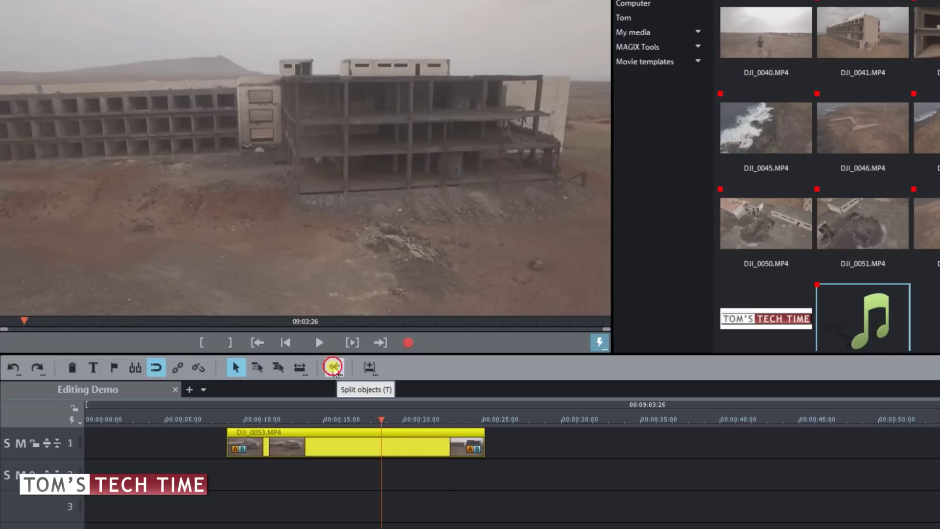
pyautogui.click(335, 370)
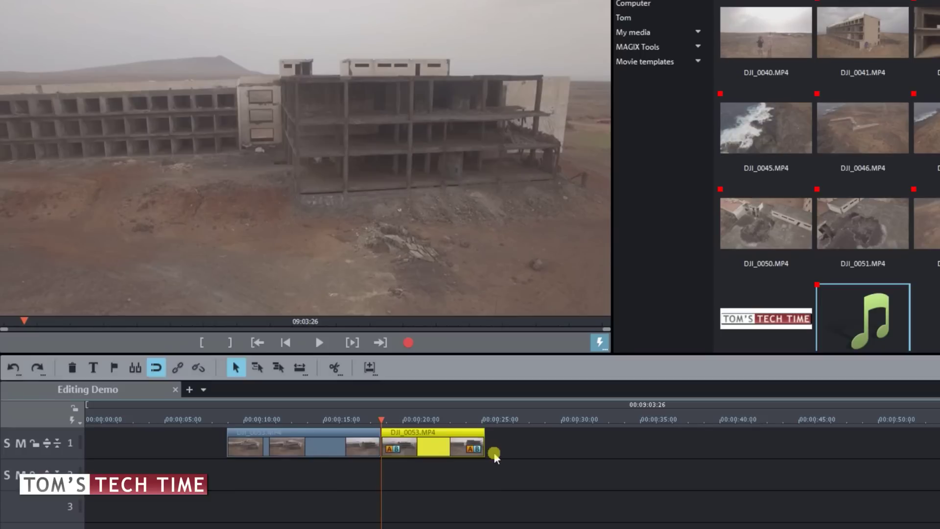
pyautogui.rightClick(451, 434)
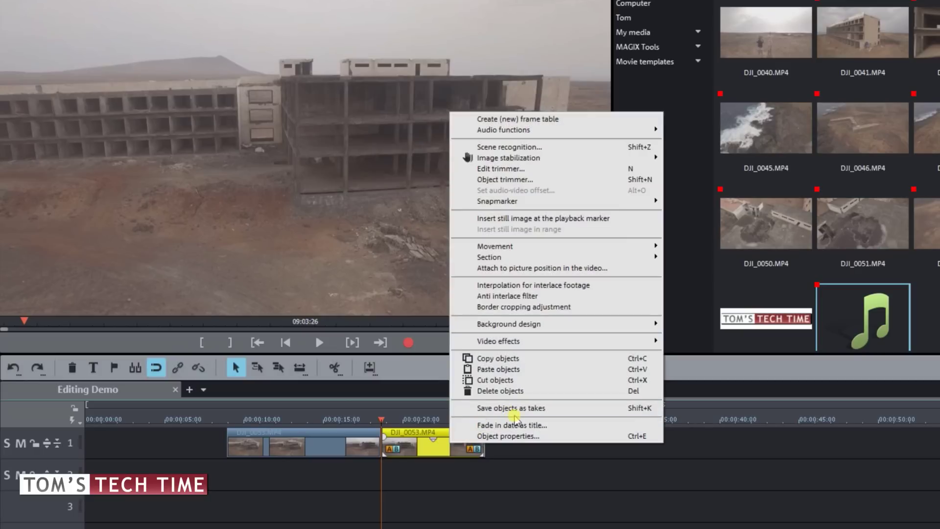
pyautogui.click(514, 390)
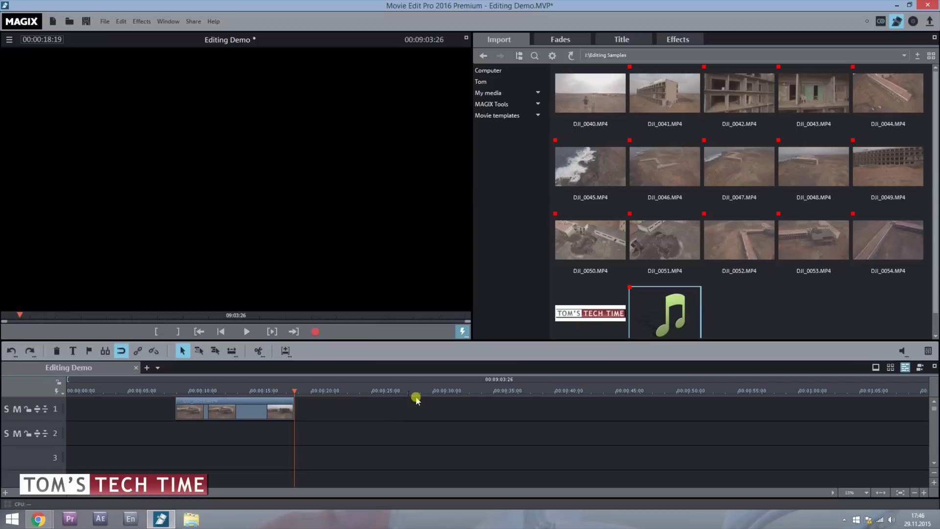
# Step: Place Massive Trailer Sound Design.wav at the start of track 2, align DJI_0053.MP4 with it on track 1, and play the result
pyautogui.moveTo(665, 316); pyautogui.dragTo(66, 439)
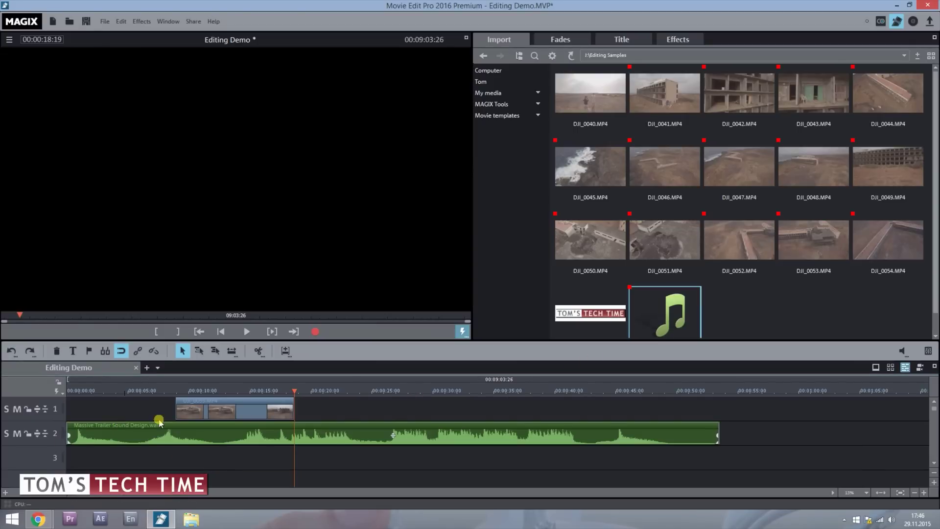
pyautogui.moveTo(188, 390); pyautogui.dragTo(61, 395)
pyautogui.moveTo(187, 400); pyautogui.dragTo(187, 399)
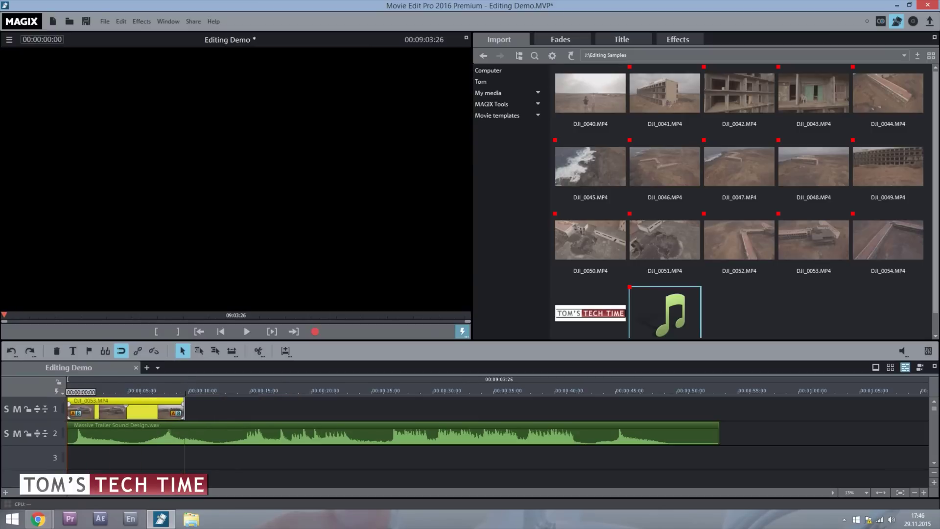
pyautogui.click(226, 410)
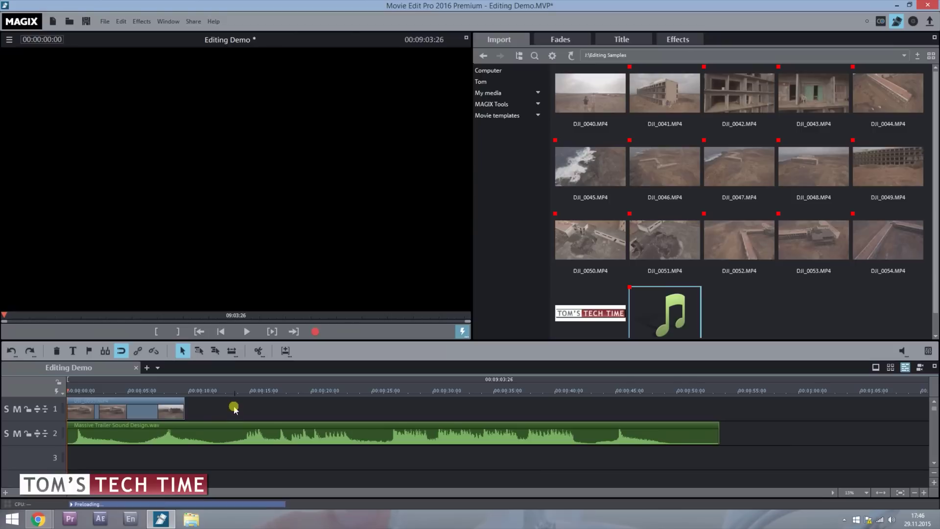
pyautogui.press('space')
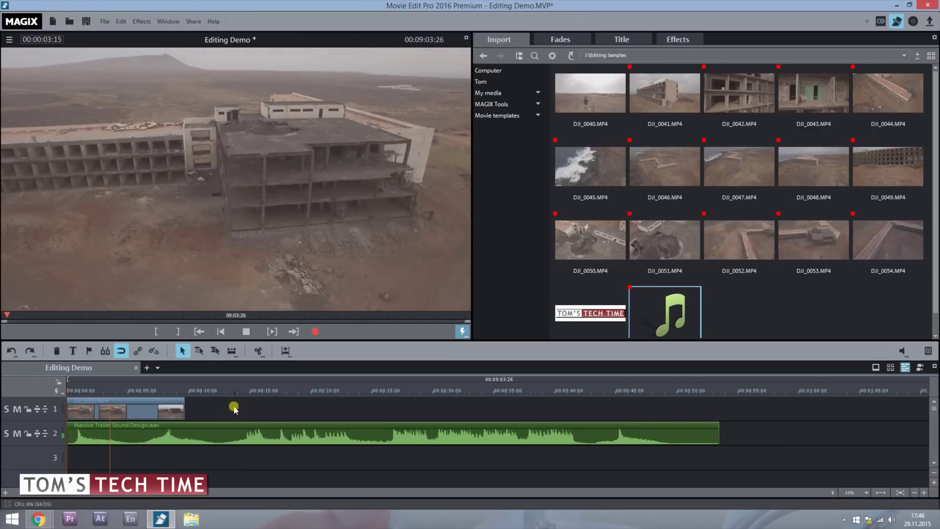
pyautogui.press('space')
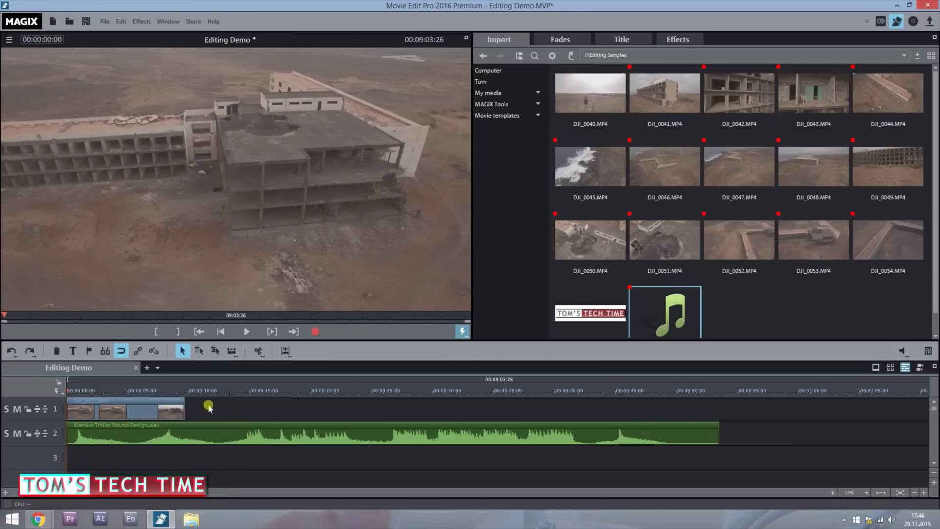
# Step: Trim the beginning of DJI_0053.MP4 to leave about five seconds, move it back to the start of track 1, and play it
pyautogui.click(133, 391)
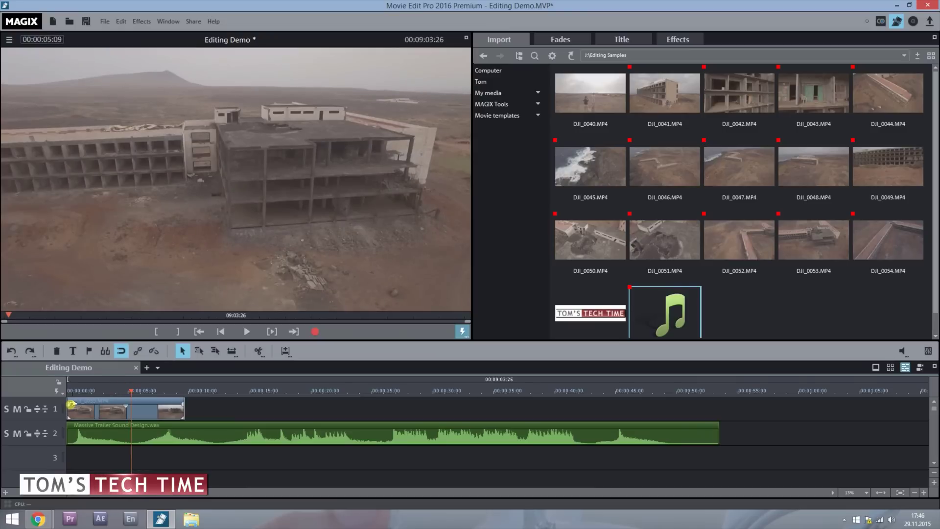
pyautogui.moveTo(69, 417); pyautogui.dragTo(130, 416)
pyautogui.click(154, 419)
pyautogui.click(58, 390)
pyautogui.press('space')
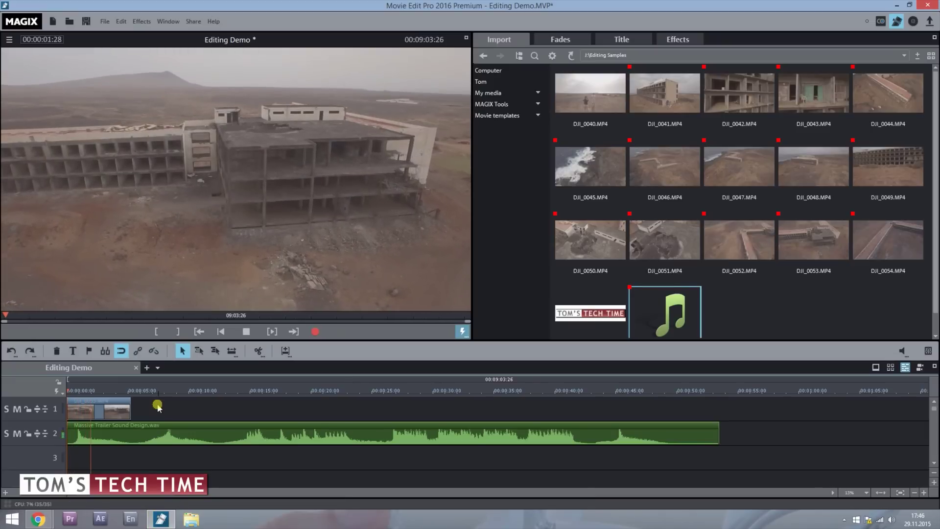
# Step: Trim the start of DJI_0053.MP4 to 00:00:00:28, at the first peak in the music, and play the opening
pyautogui.moveTo(76, 389); pyautogui.dragTo(78, 391)
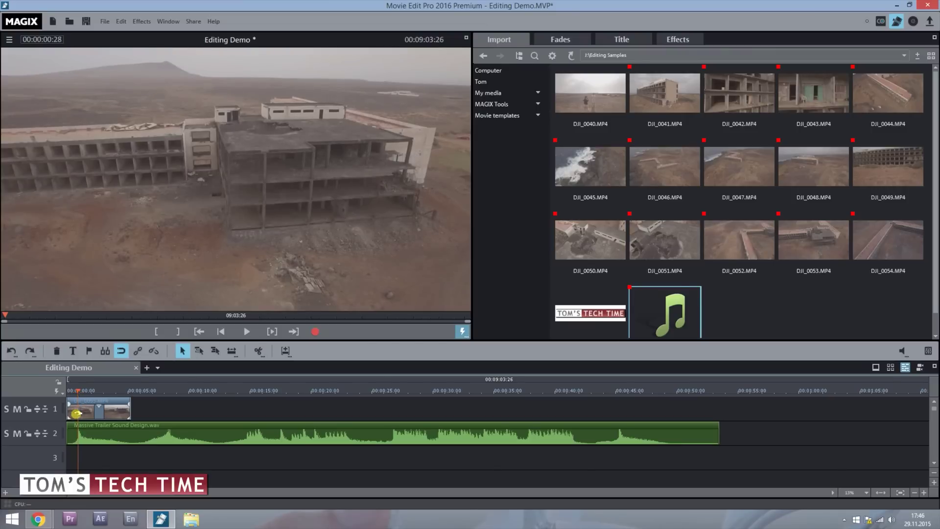
pyautogui.moveTo(69, 415); pyautogui.dragTo(77, 416)
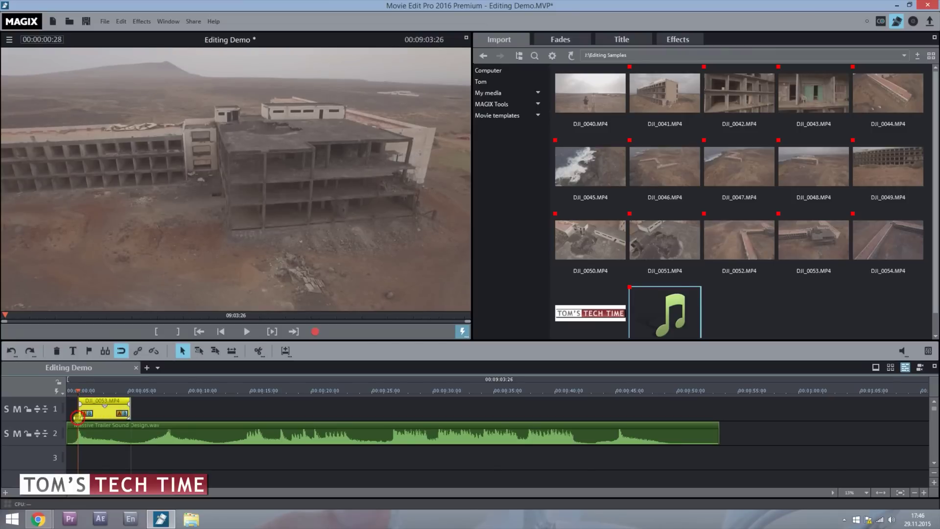
pyautogui.click(159, 410)
pyautogui.moveTo(81, 392); pyautogui.dragTo(64, 388)
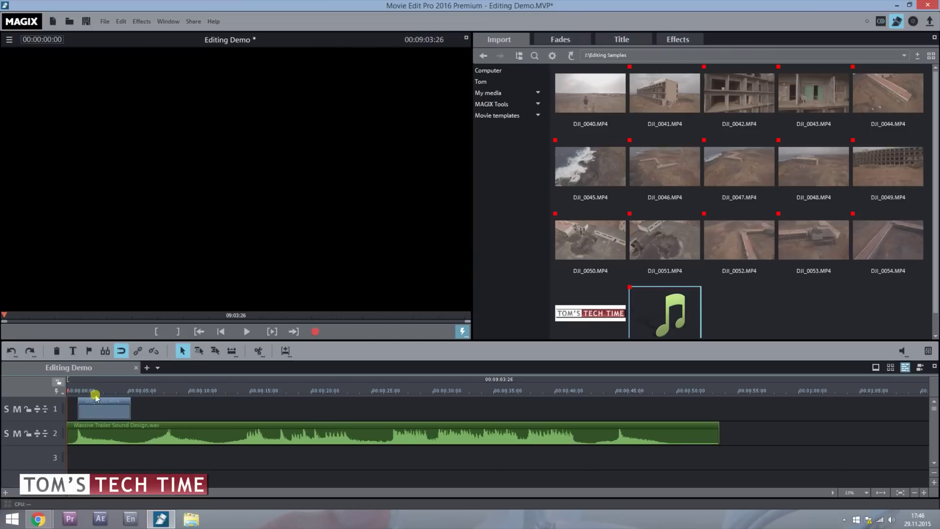
pyautogui.press('space')
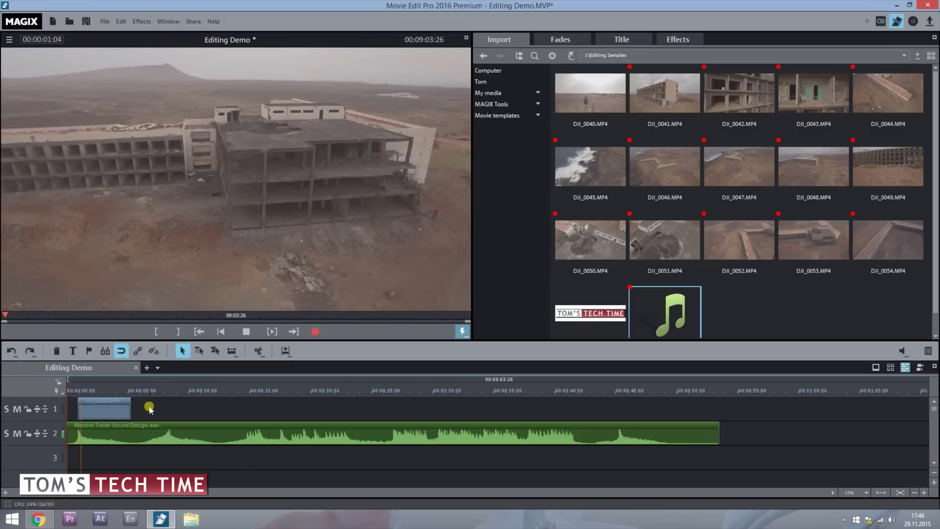
pyautogui.press('space')
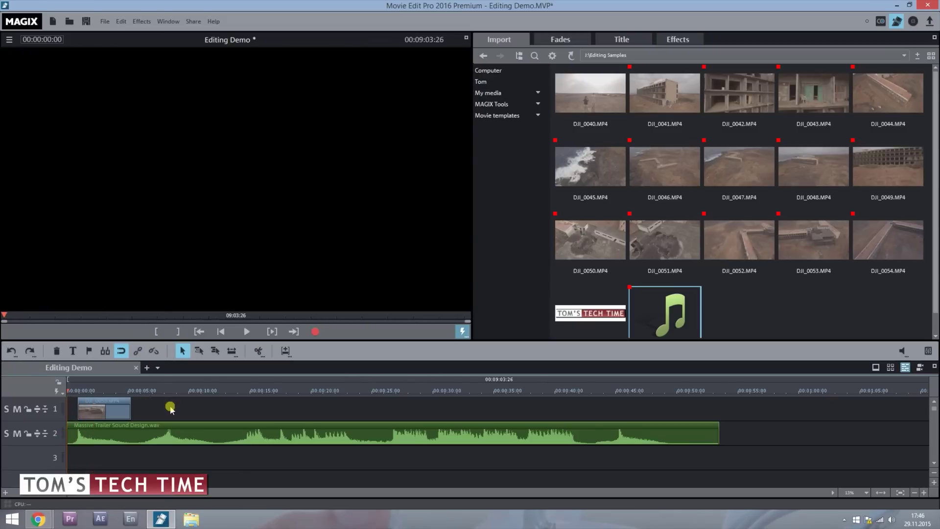
# Step: Browse the available fades for the DJI_0053.MP4 clip, including the spatial fades, and return to the imported media
pyautogui.click(121, 415)
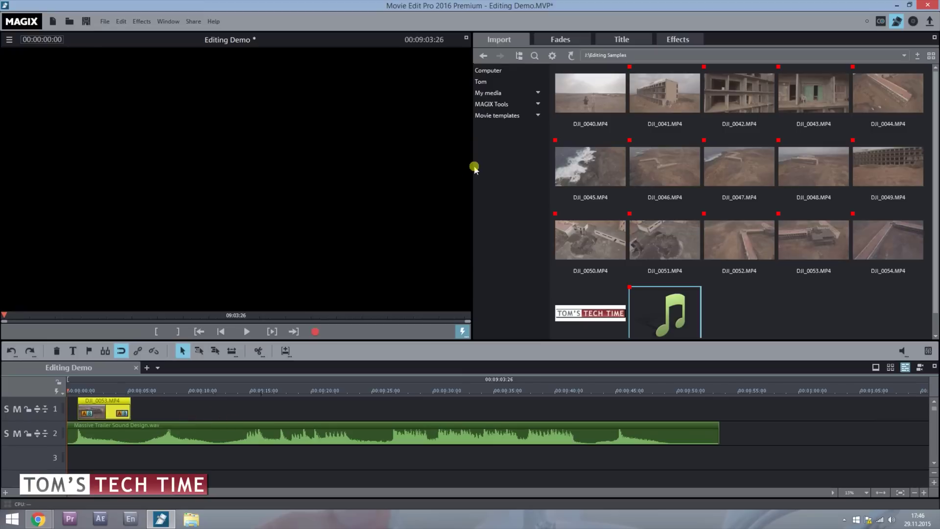
pyautogui.click(573, 40)
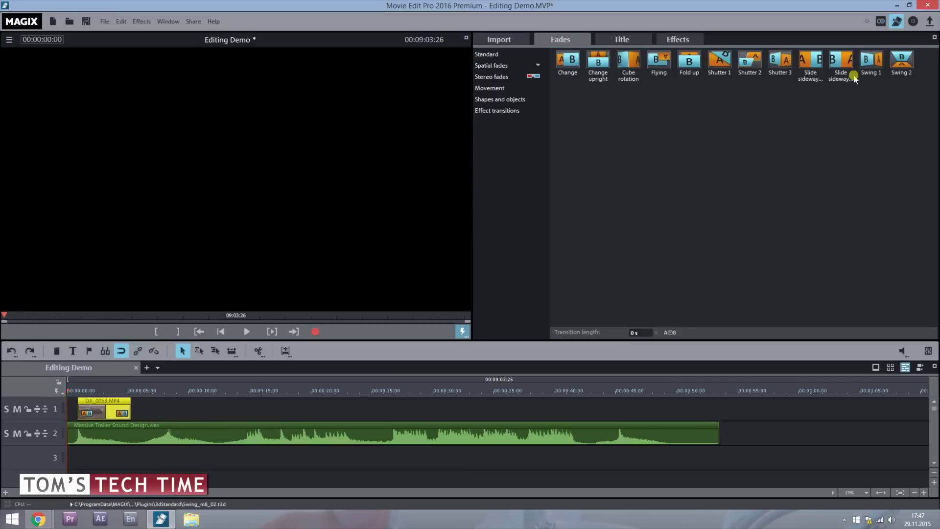
pyautogui.click(516, 41)
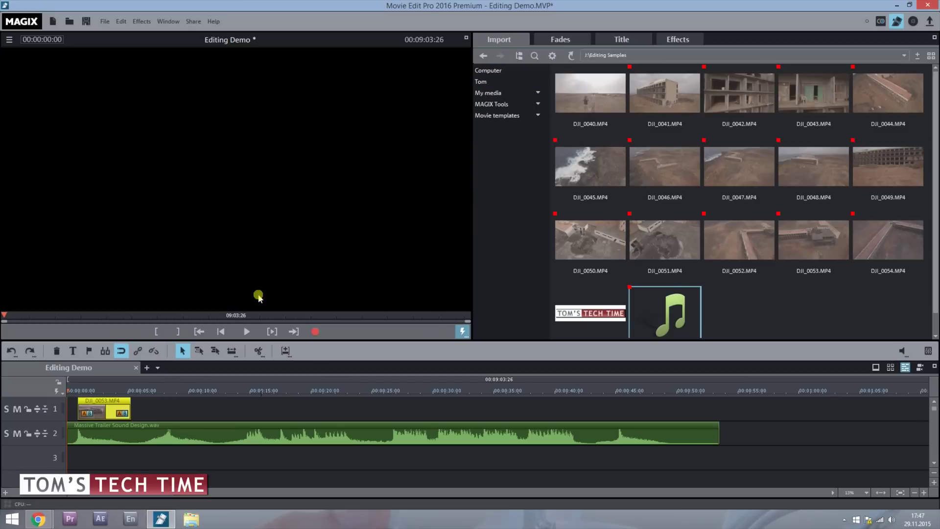
# Step: Add a short fade-in of under one second to the beginning of DJI_0053.MP4 on track 1
pyautogui.click(924, 493)
pyautogui.click(924, 493)
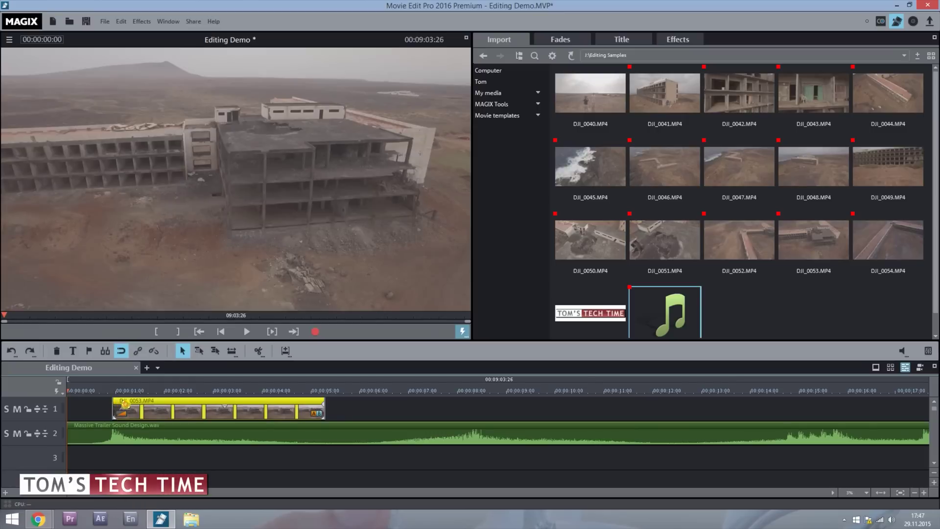
pyautogui.moveTo(125, 405); pyautogui.dragTo(148, 405)
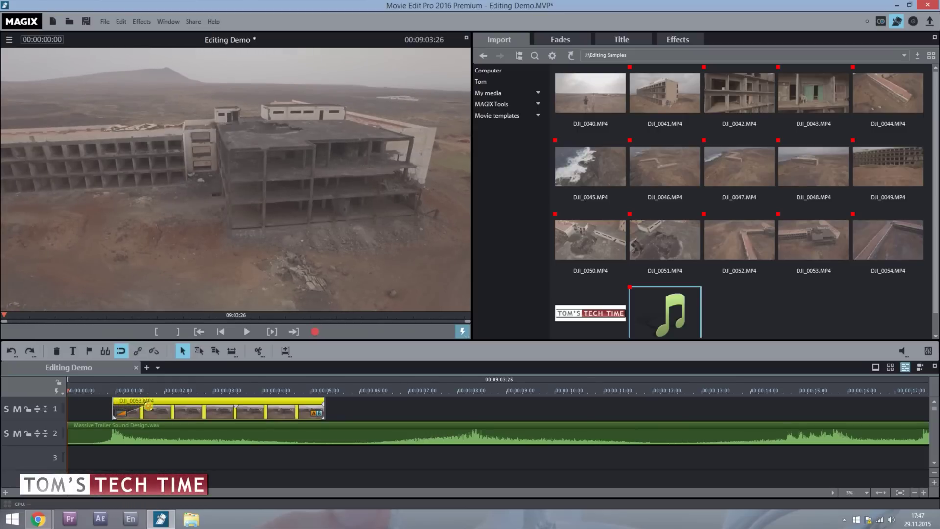
pyautogui.click(360, 409)
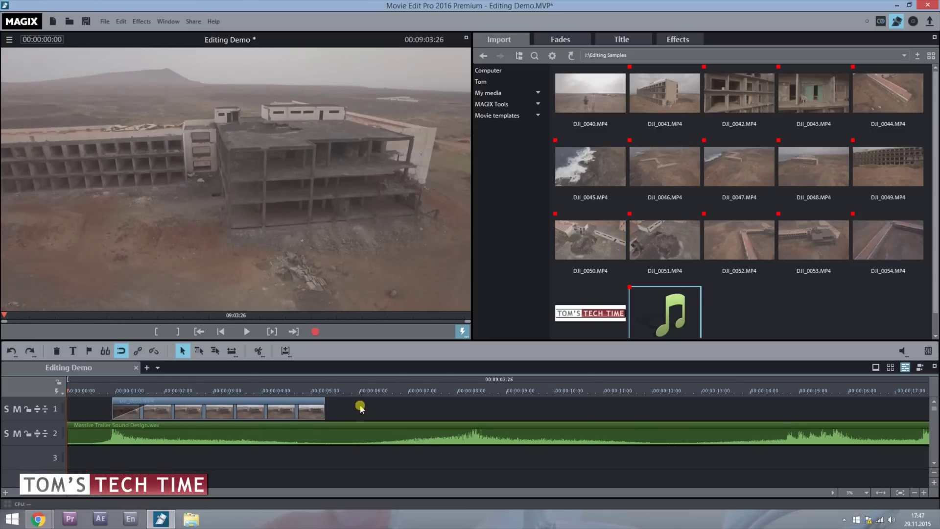
# Step: Add a fade-out of about one second to the end of DJI_0053.MP4 on track 1 and play the opening
pyautogui.press('space')
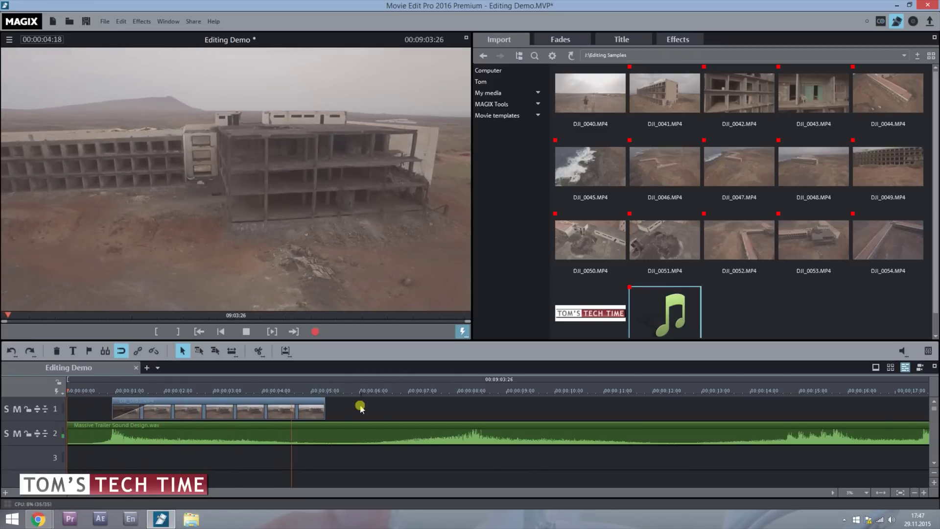
pyautogui.press('space')
pyautogui.click(312, 402)
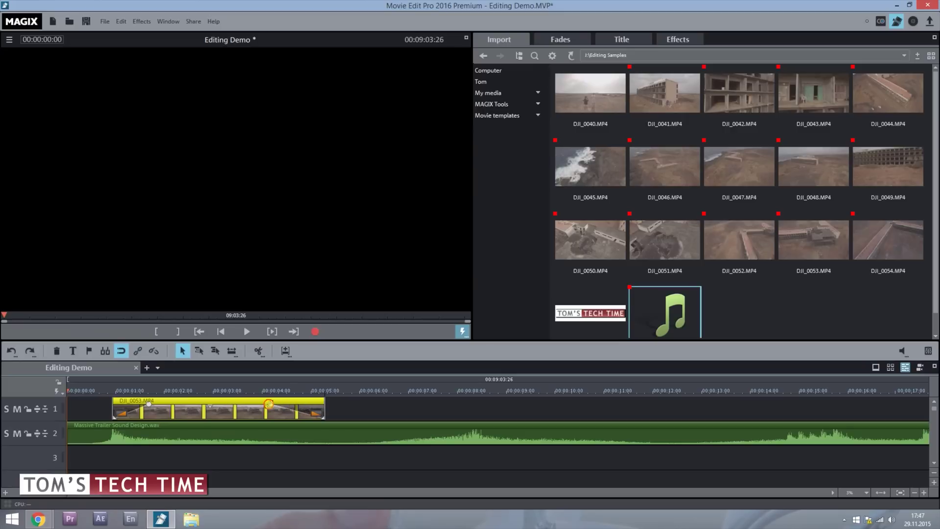
pyautogui.press('space')
pyautogui.click(338, 409)
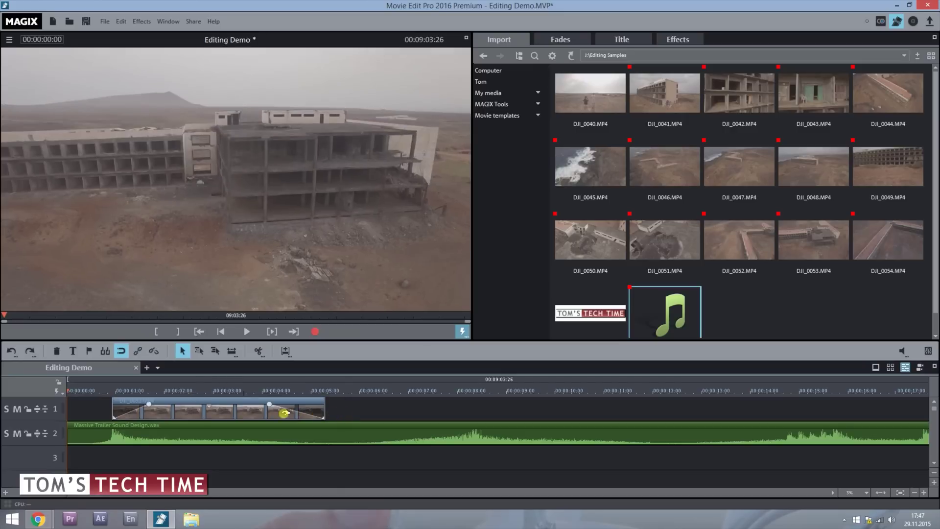
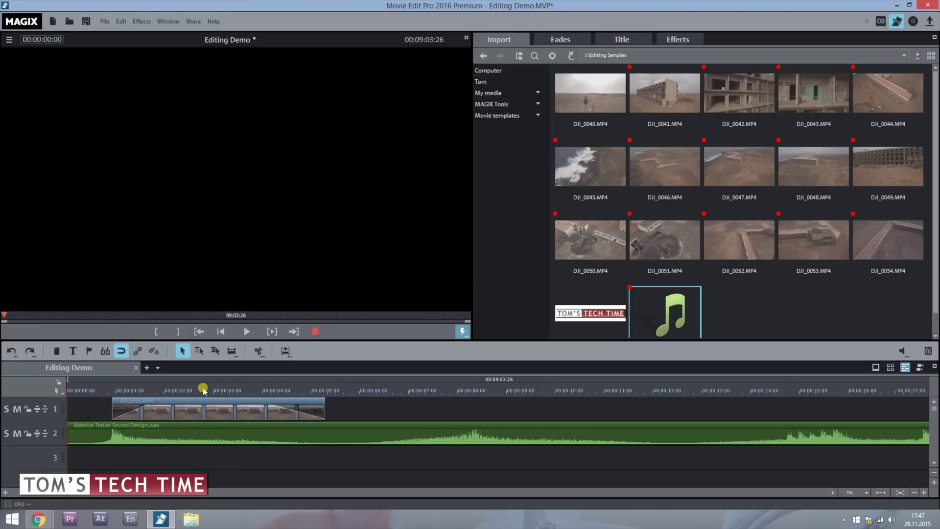
# Step: Place the playhead at 00:00:02:22 within DJI_0053.MP4 and look through its color, color correction and chroma key effects
pyautogui.click(200, 392)
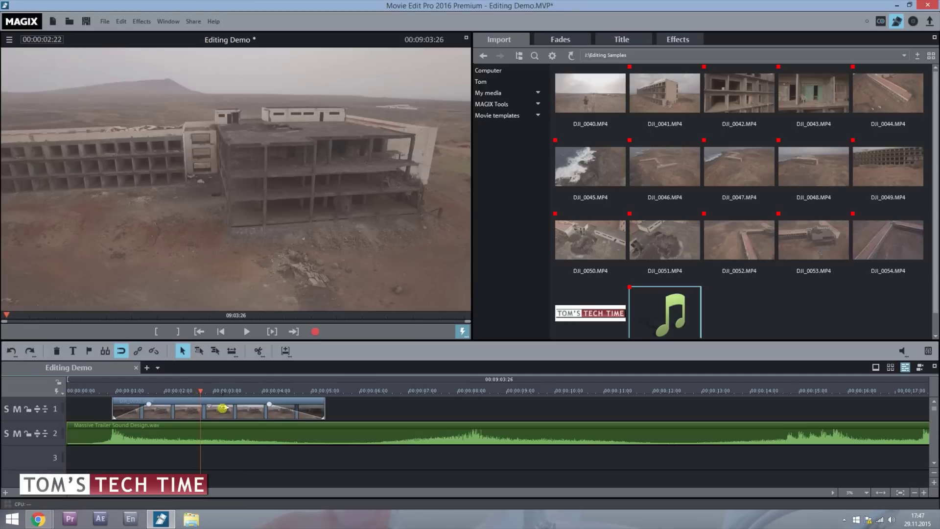
pyautogui.click(222, 402)
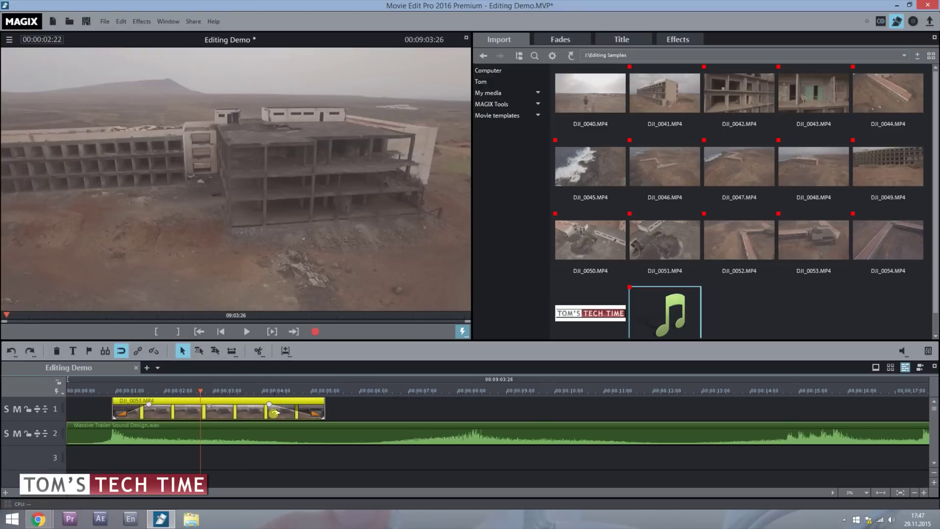
pyautogui.click(677, 39)
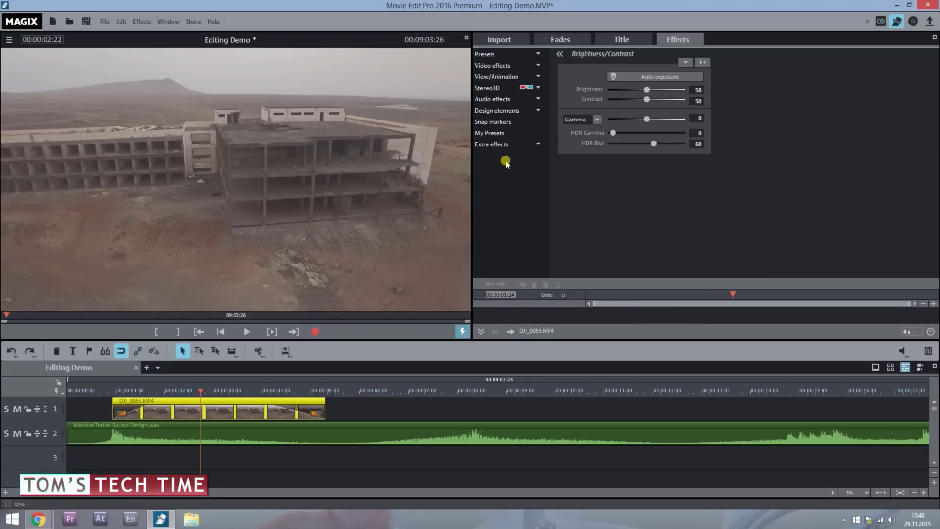
pyautogui.click(507, 66)
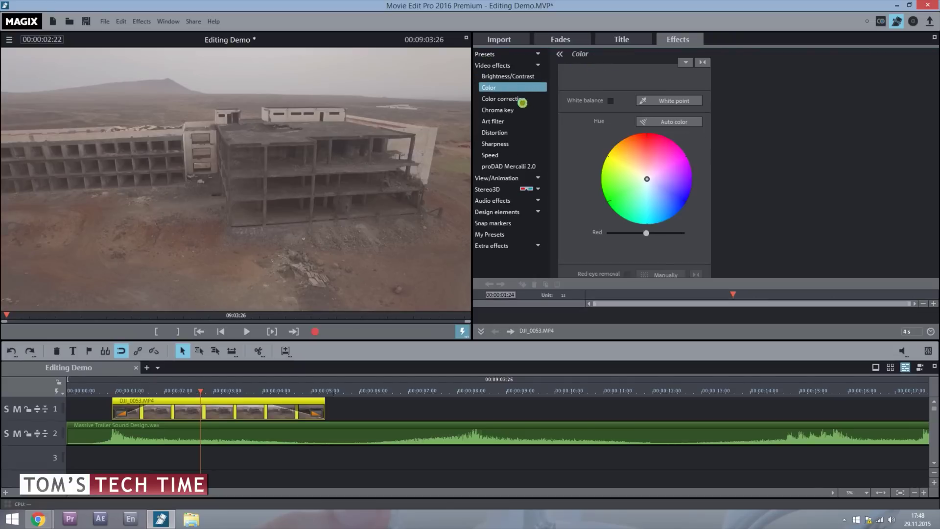
pyautogui.click(516, 98)
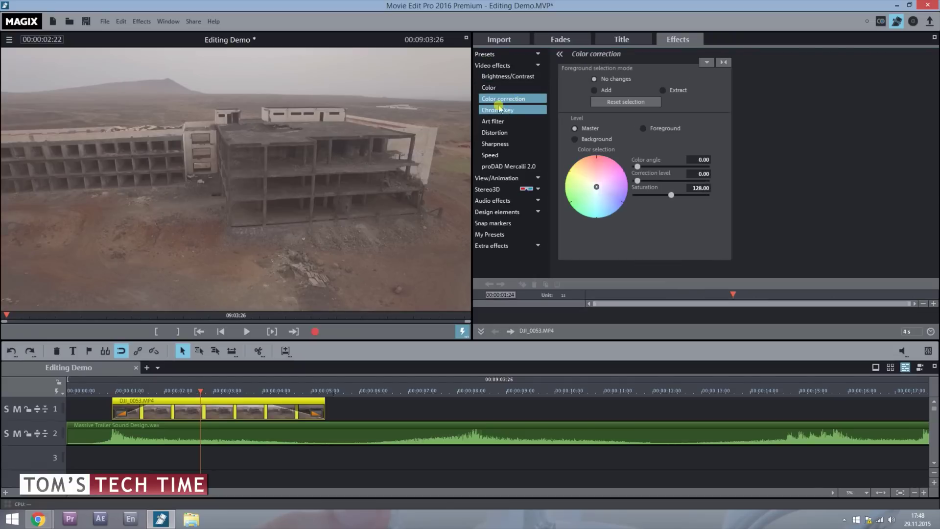
pyautogui.click(509, 109)
pyautogui.click(511, 122)
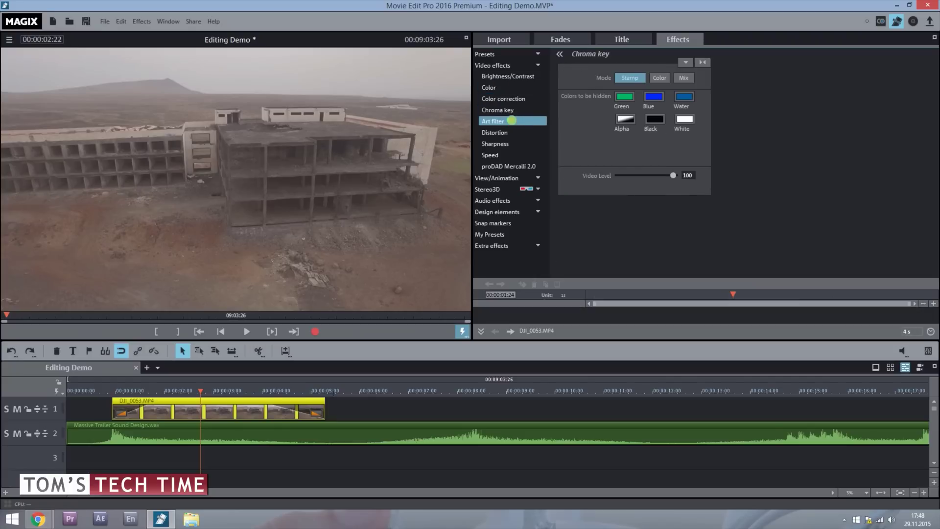
# Step: Set the contrast of DJI_0053.MP4 to 57 and try out the HDR Gamma control
pyautogui.click(509, 77)
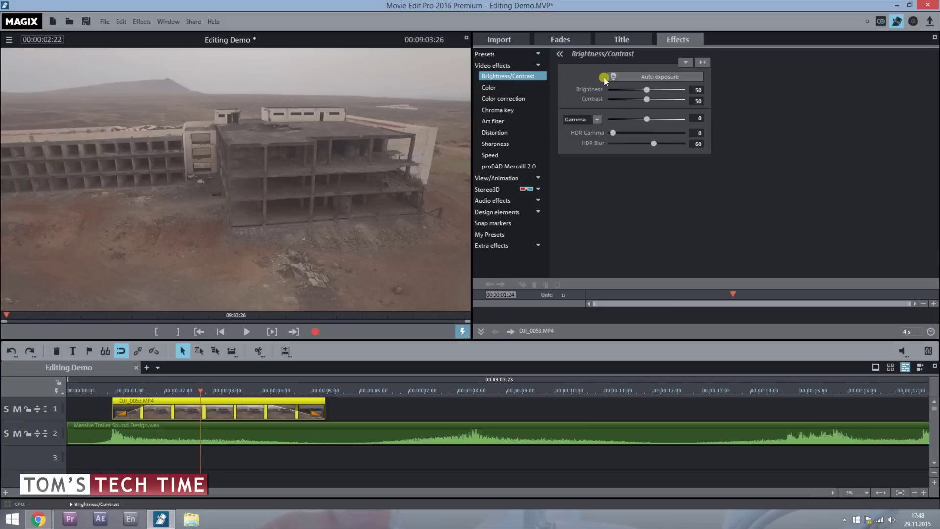
pyautogui.moveTo(646, 101); pyautogui.dragTo(649, 102)
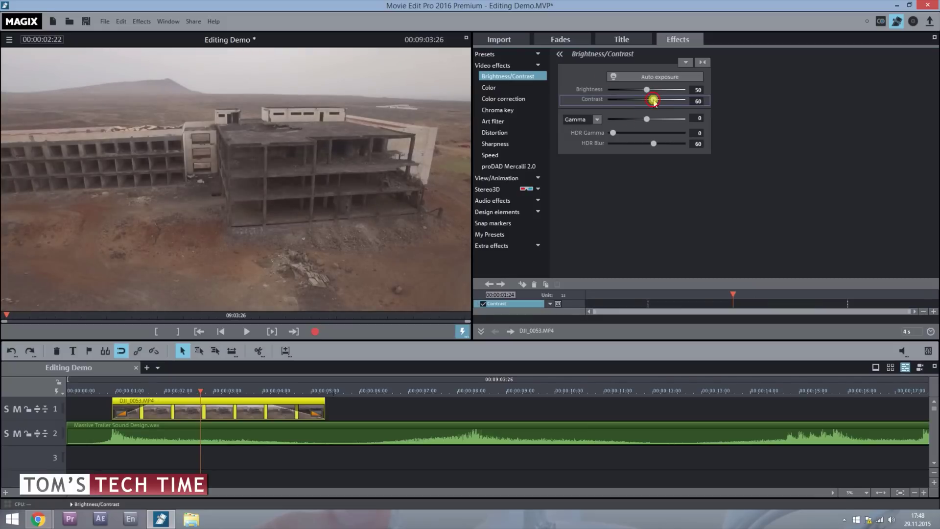
pyautogui.click(613, 133)
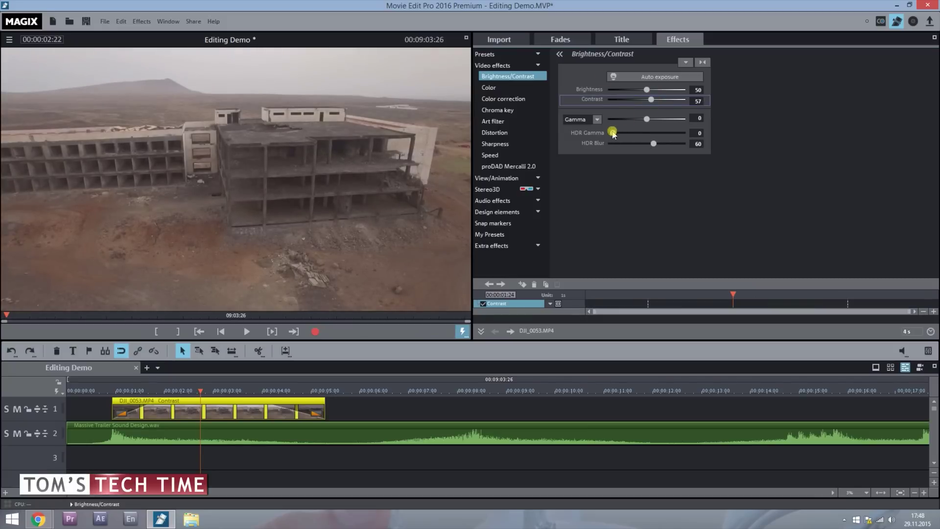
pyautogui.moveTo(613, 135)
pyautogui.mouseDown()
pyautogui.moveTo(680, 136)
pyautogui.moveTo(616, 133)
pyautogui.mouseUp()
# Step: Try the white point picker and automatic color correction on DJI_0053.MP4, and undo the automatic correction
pyautogui.click(518, 98)
pyautogui.click(510, 87)
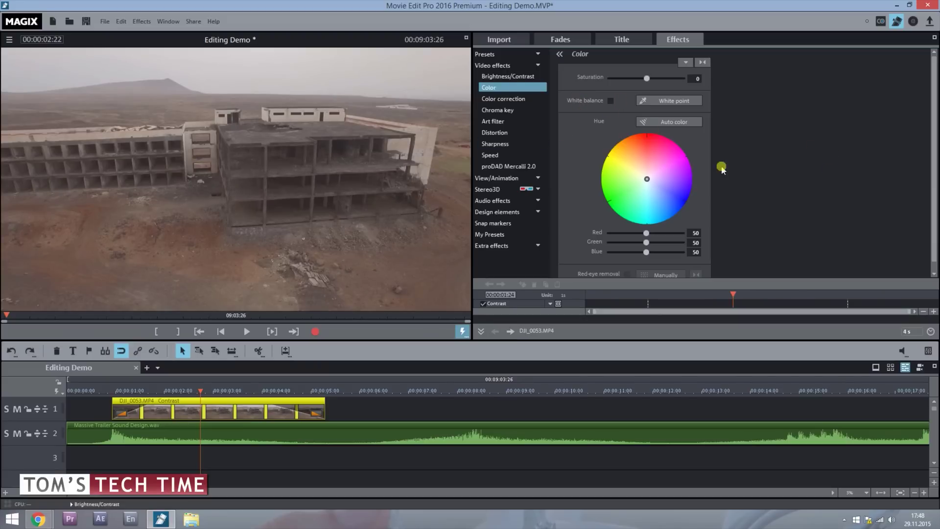
pyautogui.click(643, 101)
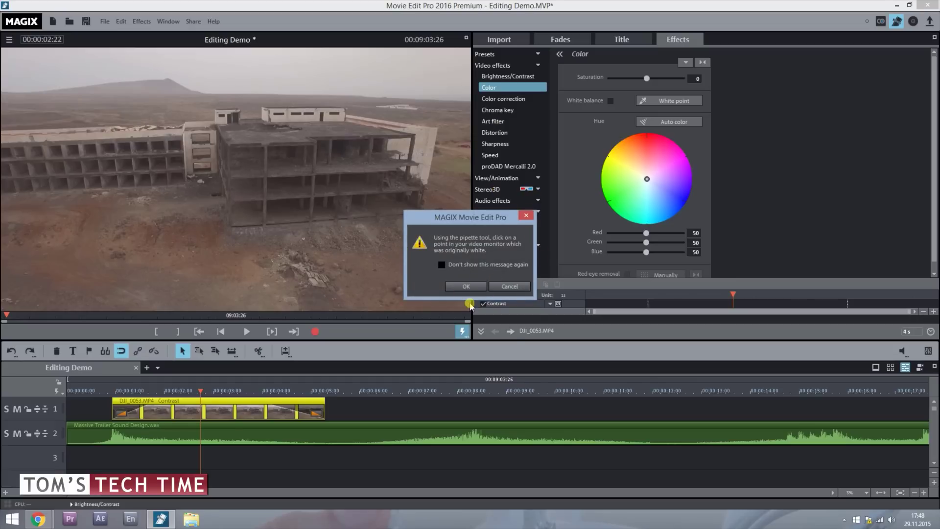
pyautogui.click(509, 288)
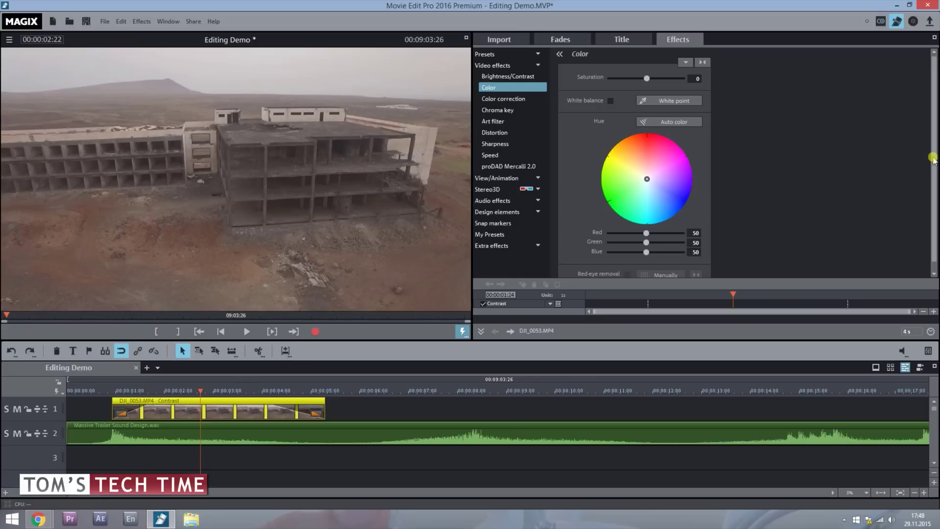
pyautogui.click(681, 123)
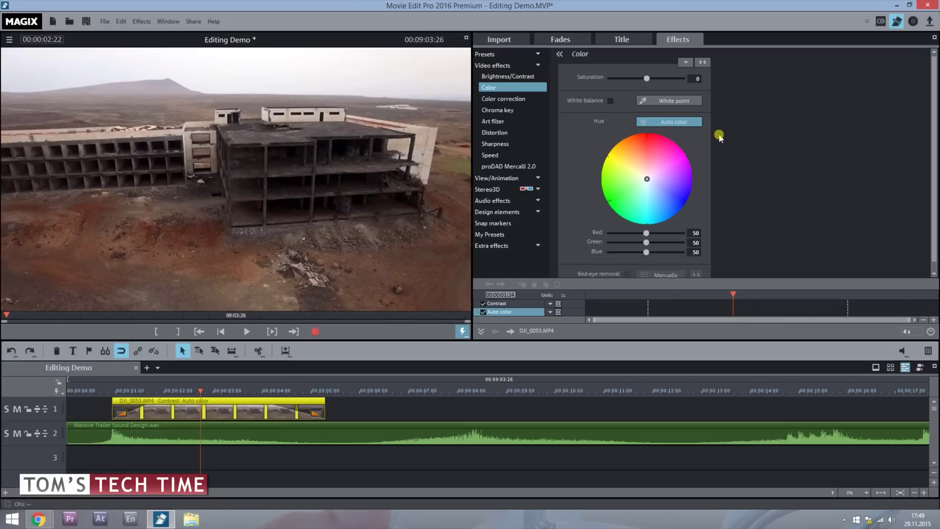
pyautogui.hotkey('ctrl', 'z')
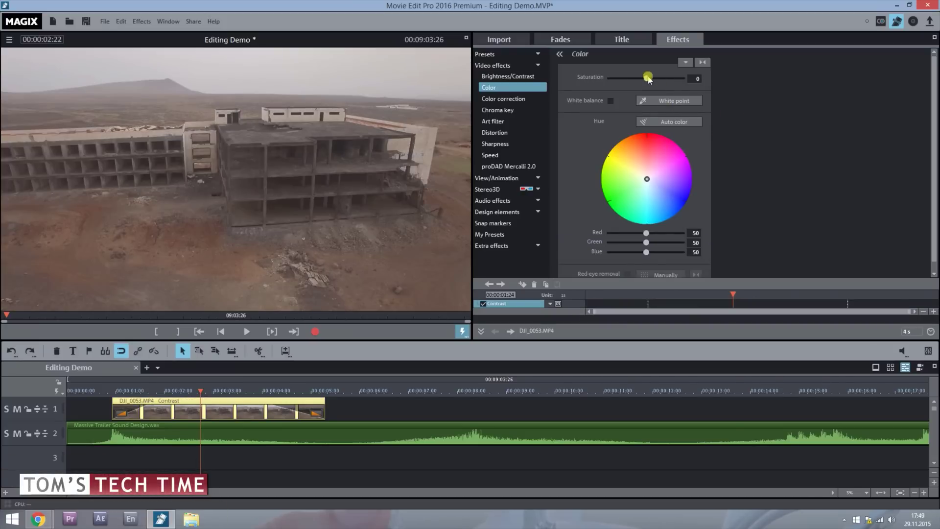
# Step: Set the color saturation of DJI_0053.MP4 to 27 and its sharpening to 14
pyautogui.moveTo(647, 79); pyautogui.dragTo(651, 81)
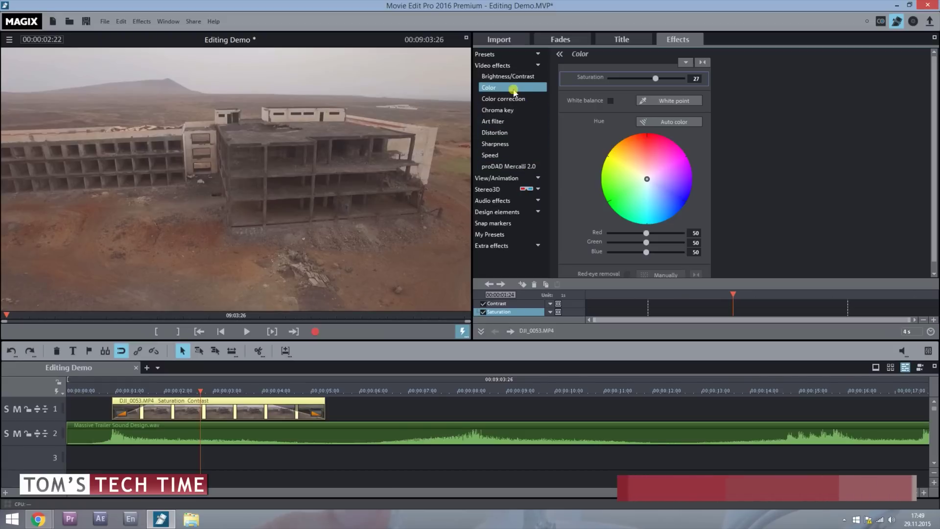
pyautogui.click(514, 144)
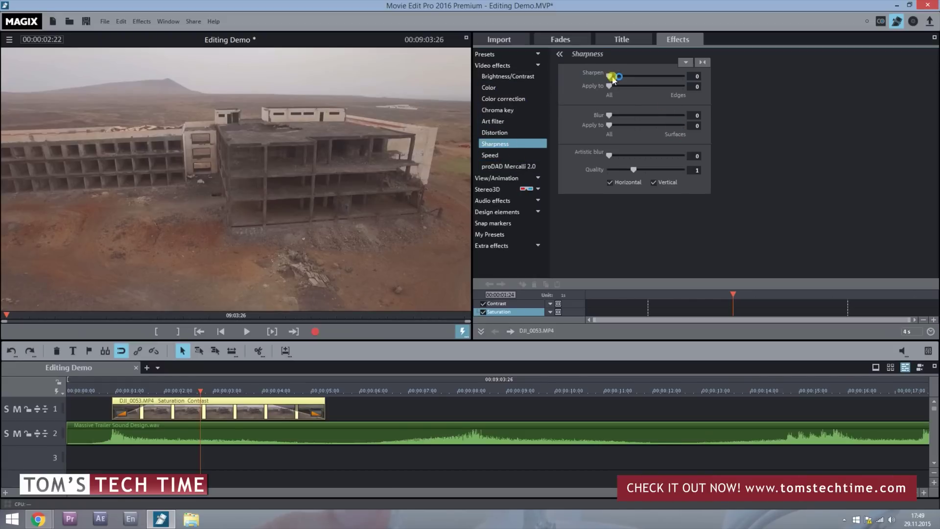
pyautogui.moveTo(613, 78); pyautogui.dragTo(618, 82)
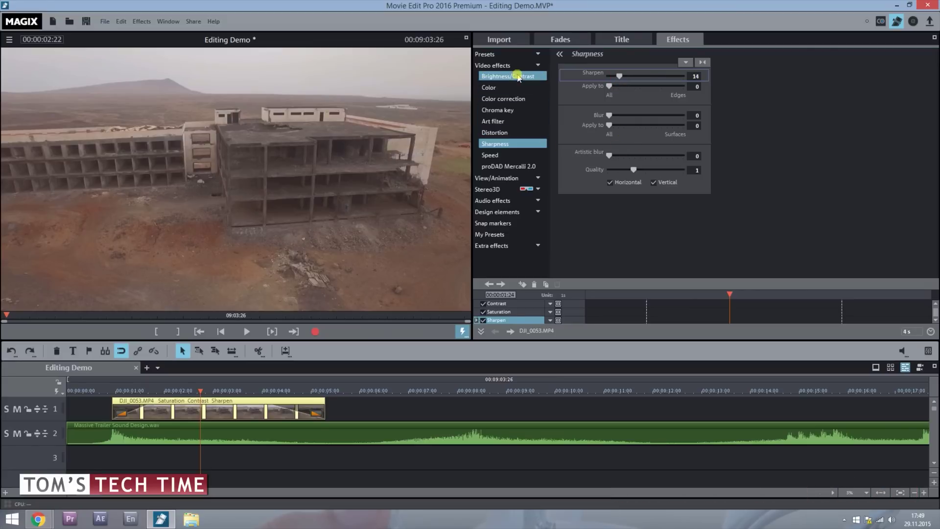
# Step: Check the clip's Speed settings and browse the font and intro/outro title templates, previewing Atomar (Intro) and Handsome
pyautogui.click(494, 155)
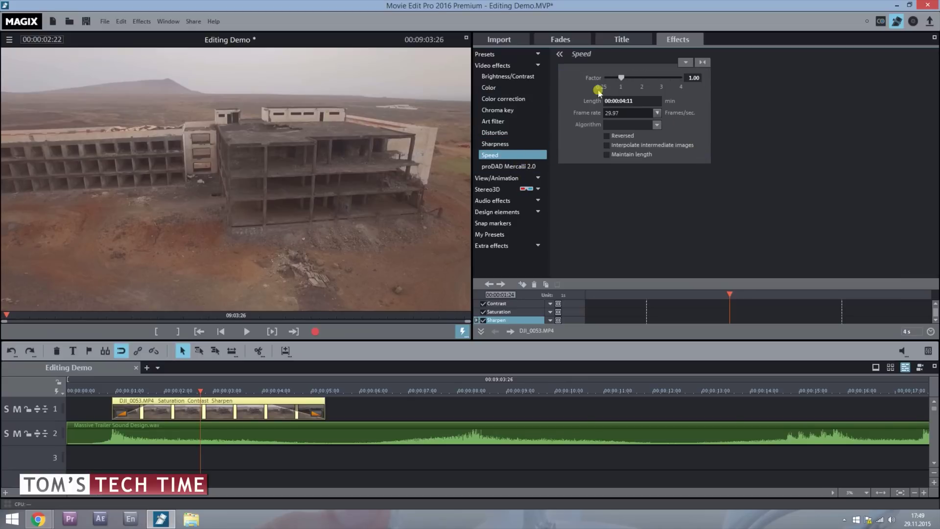
pyautogui.click(534, 66)
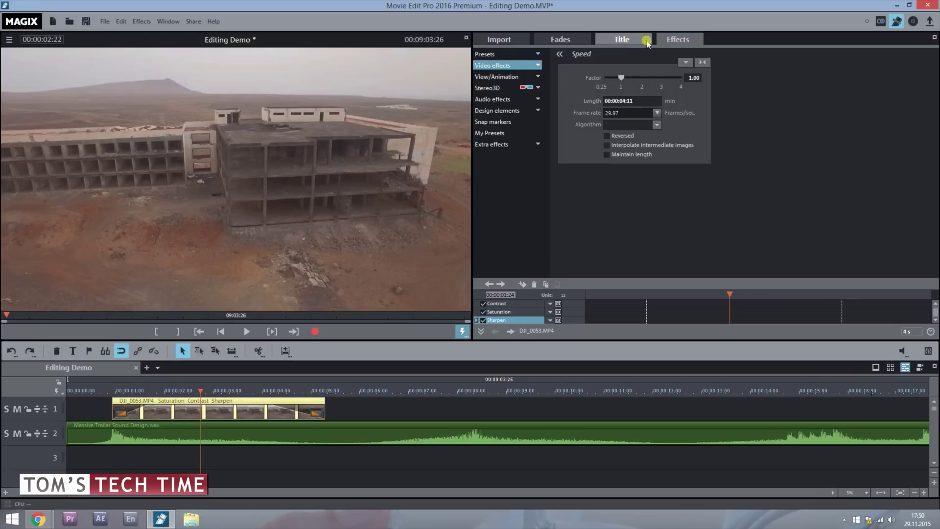
pyautogui.click(621, 39)
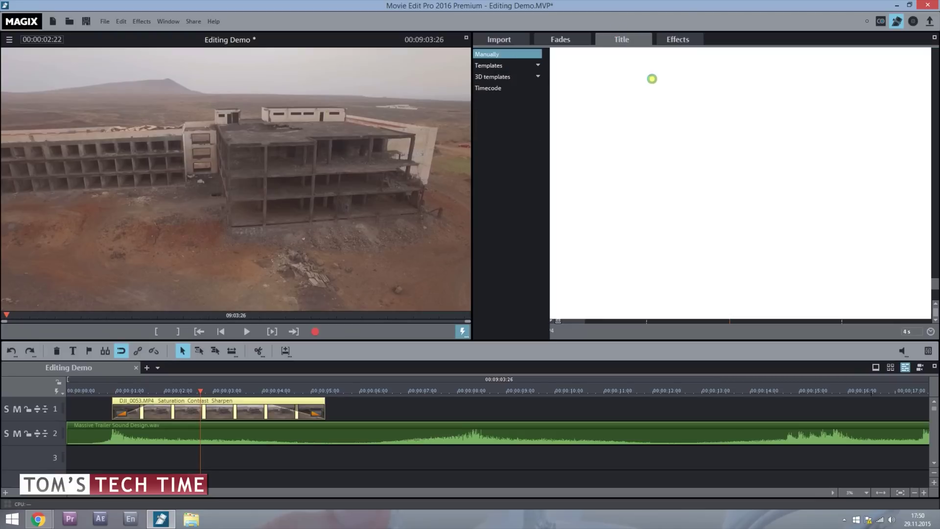
pyautogui.click(509, 65)
pyautogui.click(522, 76)
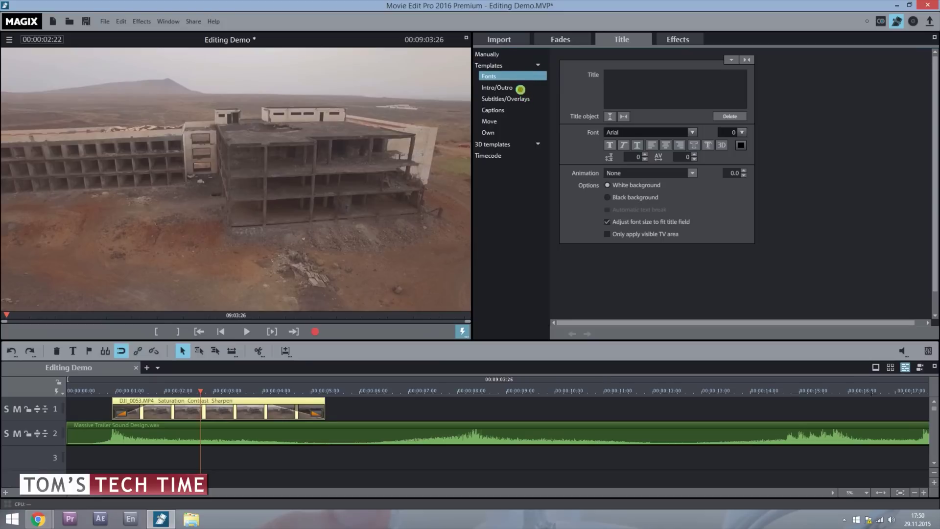
pyautogui.click(509, 88)
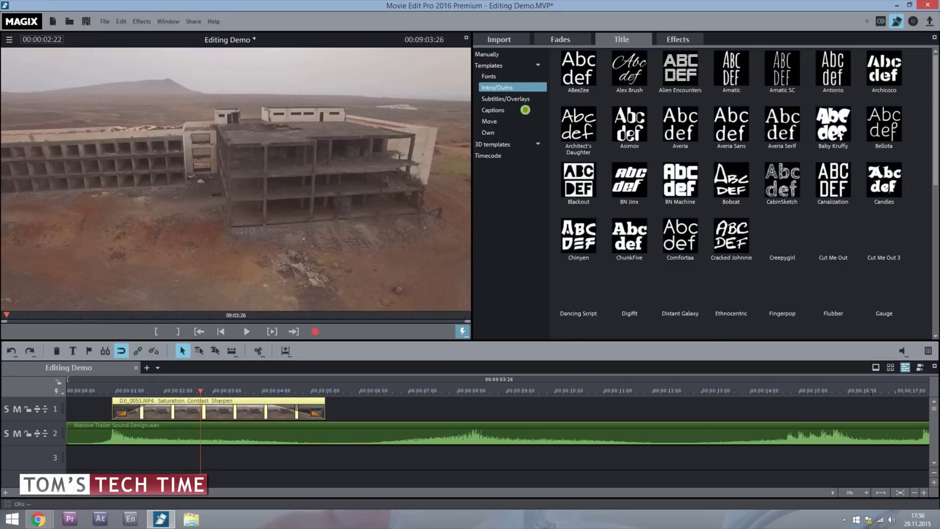
pyautogui.moveTo(673, 80)
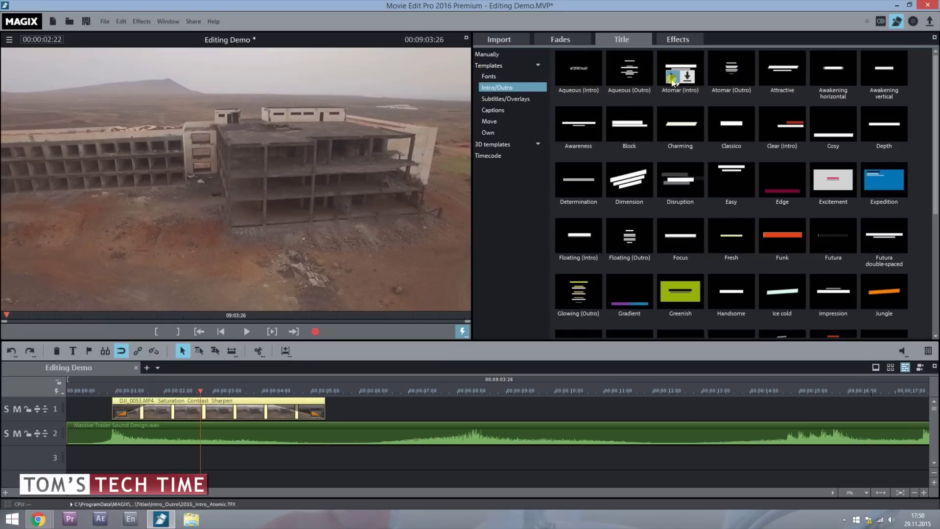
pyautogui.click(673, 77)
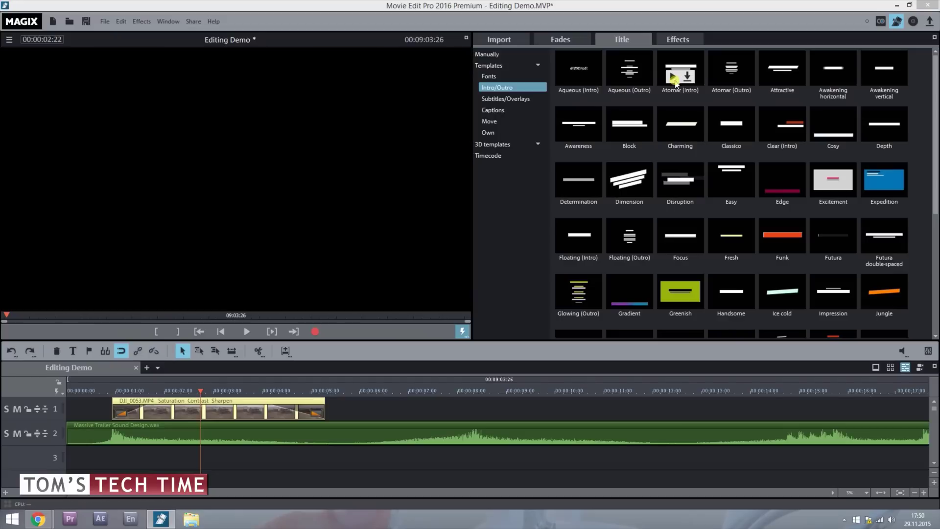
pyautogui.moveTo(775, 81)
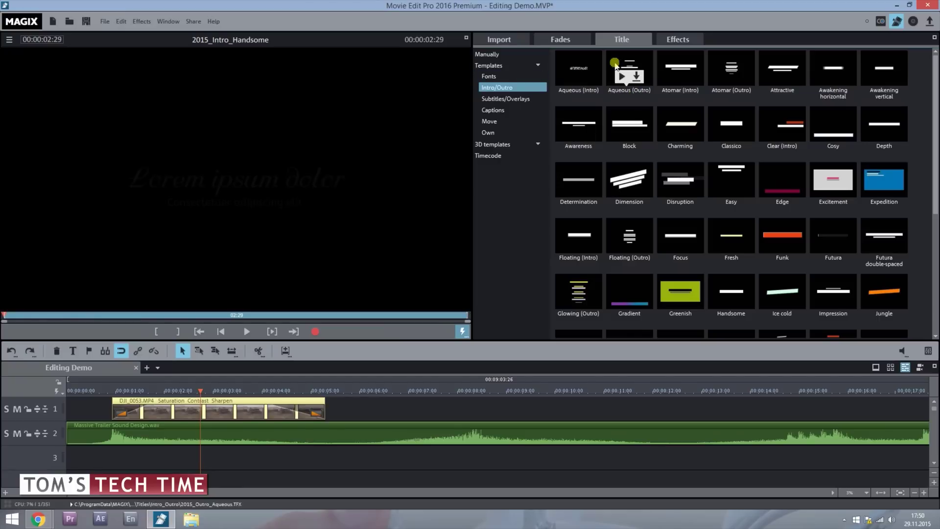
# Step: Create a manual title on track 3 at the playhead with the text "Tom's Tech Time"
pyautogui.click(503, 54)
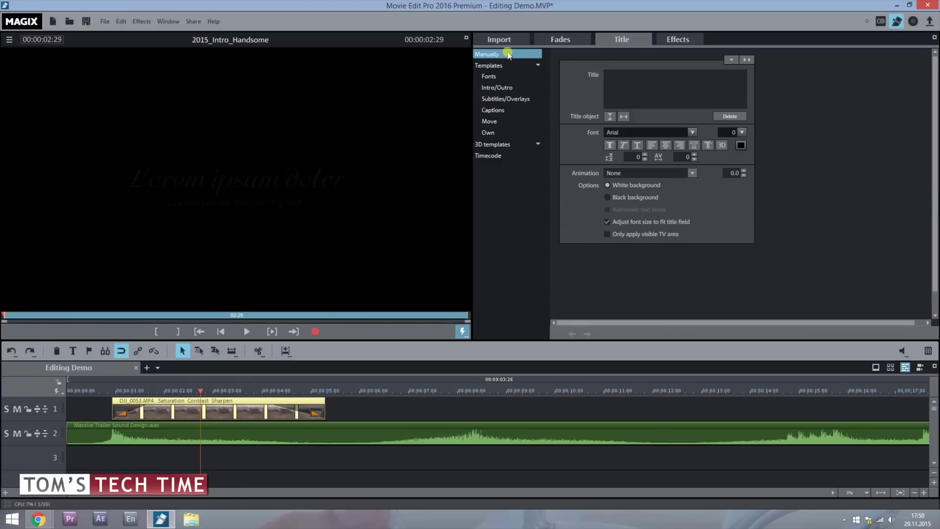
pyautogui.click(72, 350)
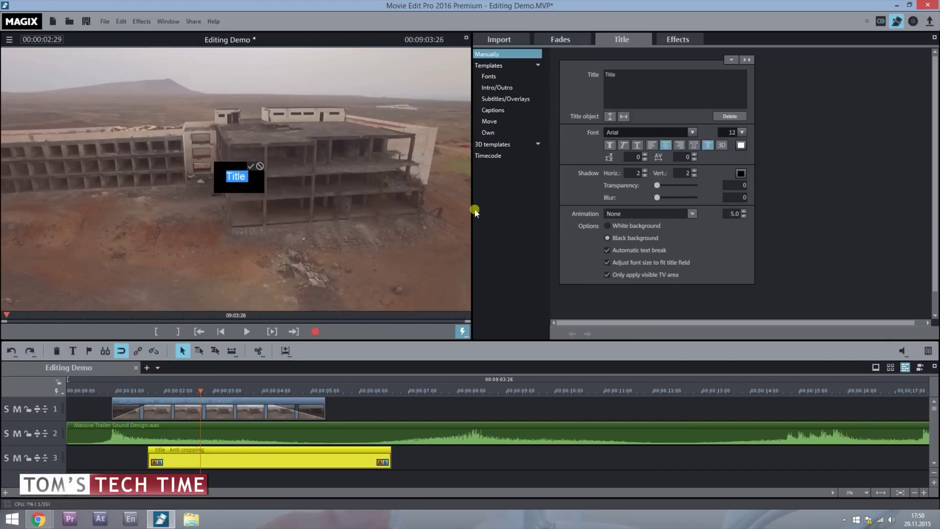
pyautogui.write("Tom's Tech Time")
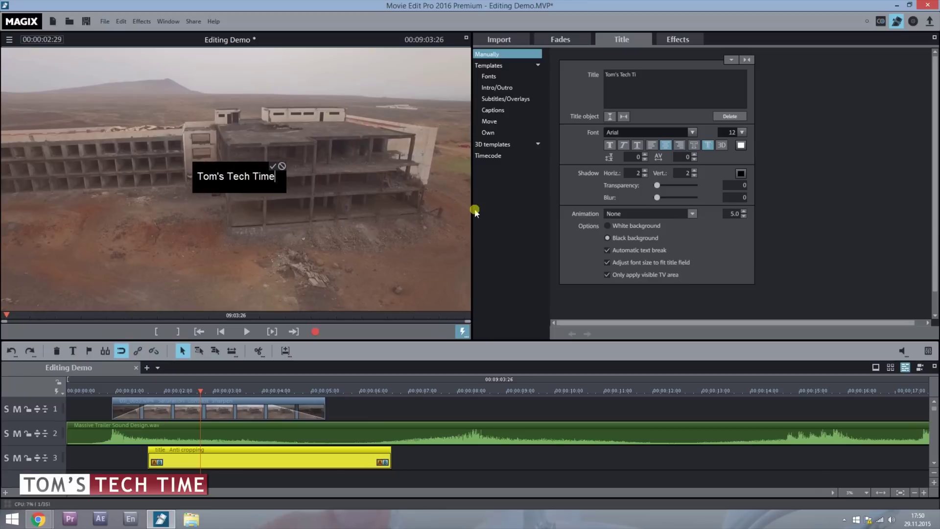
pyautogui.click(280, 166)
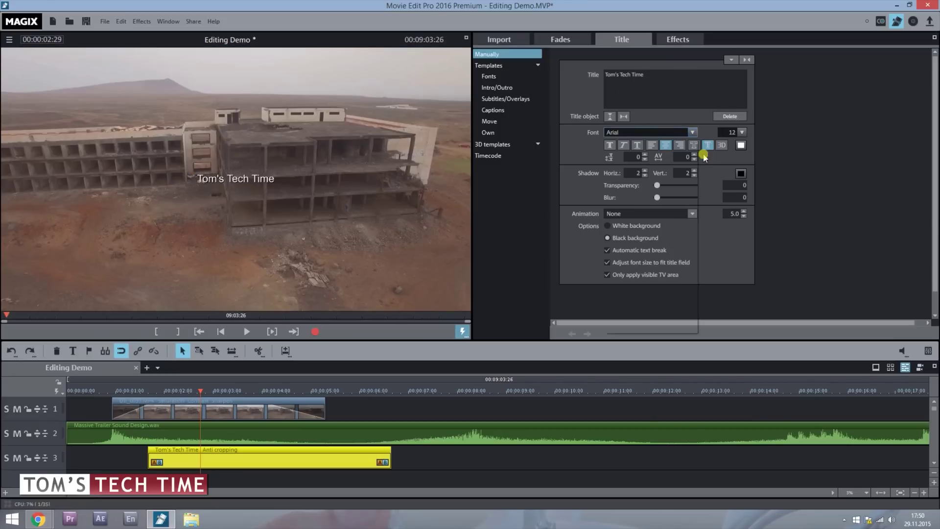
# Step: Change the title to a narrow handwritten font and set its size to 73
pyautogui.click(691, 133)
pyautogui.click(651, 212)
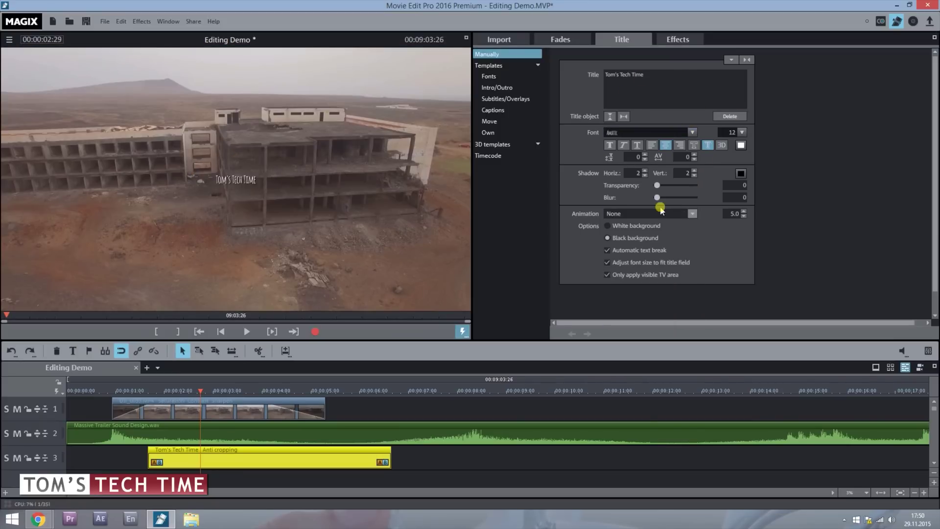
pyautogui.moveTo(741, 134); pyautogui.dragTo(767, 174)
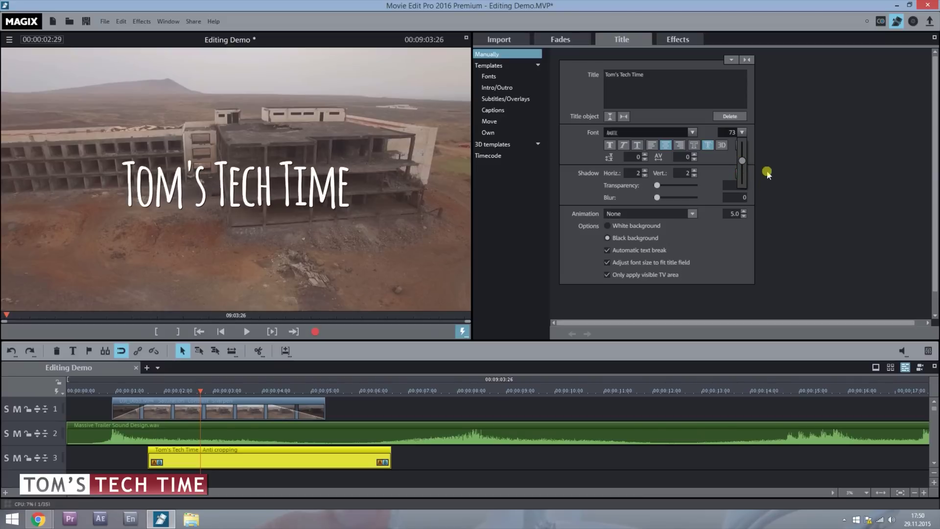
# Step: Turn off the shadow on the title text
pyautogui.click(767, 173)
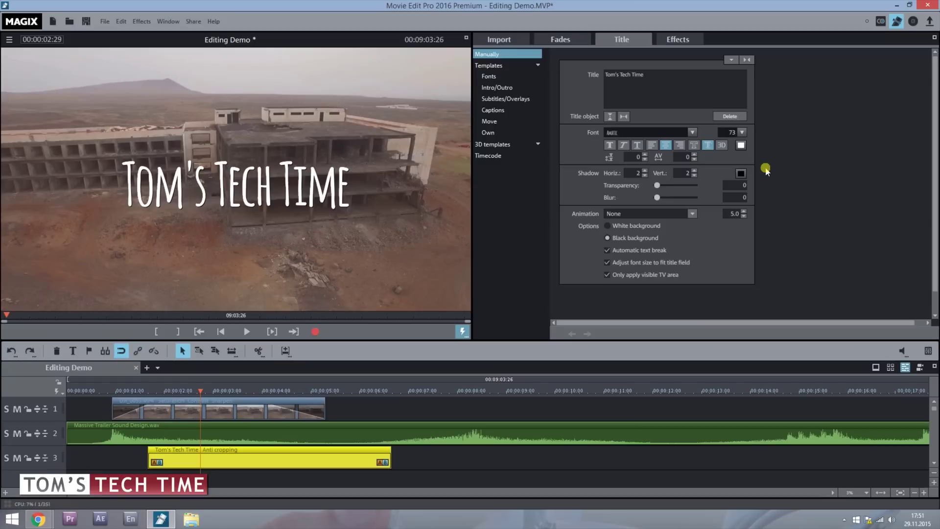
pyautogui.click(708, 146)
pyautogui.click(708, 147)
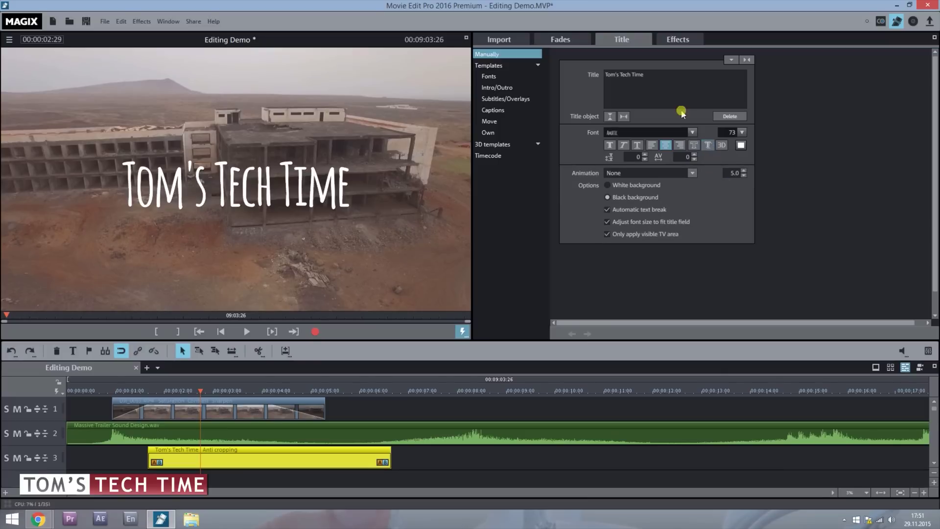
# Step: Give the title on track 3 a fade-in and fade-out of about 1 second each and shorten it to 3 seconds
pyautogui.click(401, 457)
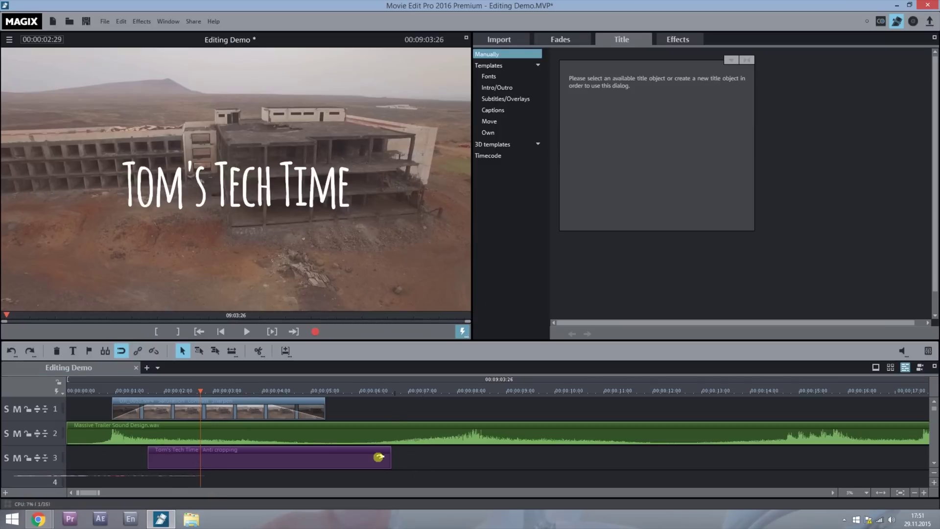
pyautogui.click(170, 468)
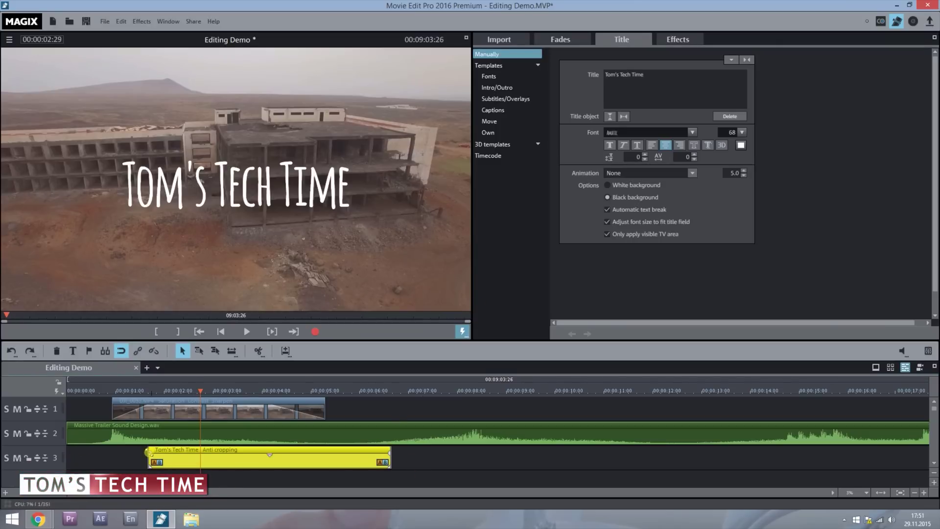
pyautogui.moveTo(151, 455); pyautogui.dragTo(203, 455)
pyautogui.moveTo(390, 458); pyautogui.dragTo(555, 458)
pyautogui.moveTo(333, 450); pyautogui.dragTo(294, 449)
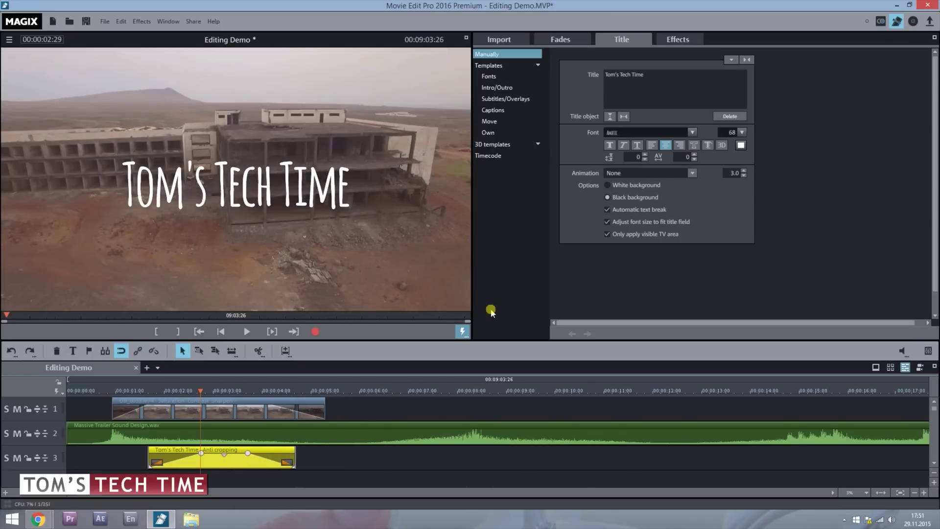
# Step: Try the From left to right animation on the title, play it back and reset the animation to None
pyautogui.click(693, 173)
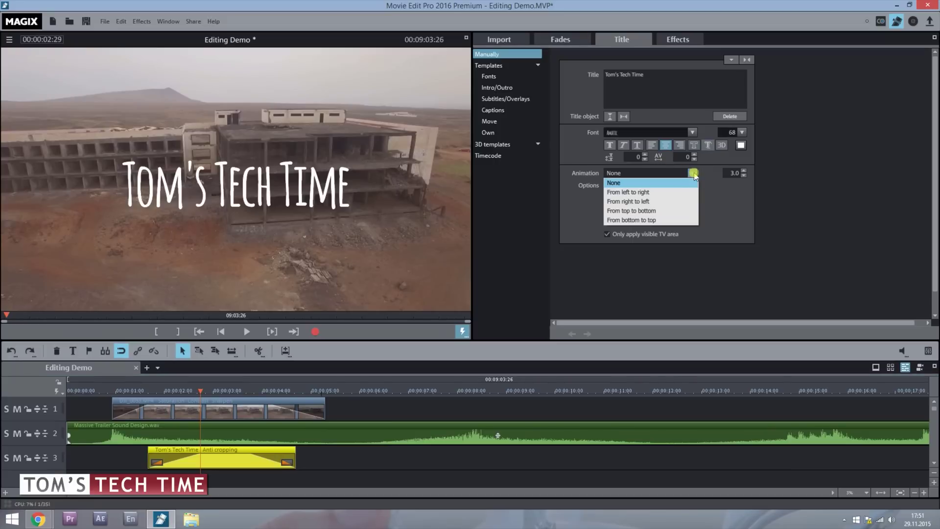
pyautogui.click(673, 192)
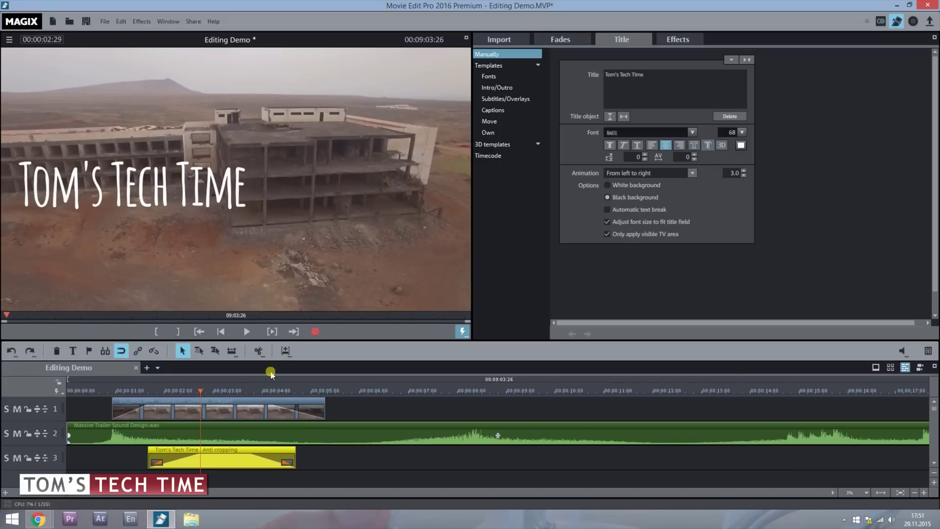
pyautogui.click(148, 390)
pyautogui.press('space')
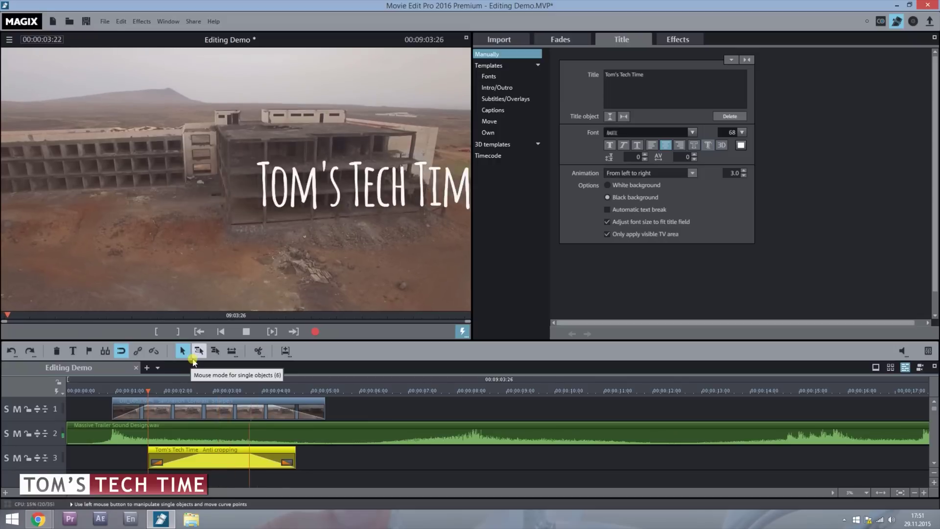
pyautogui.press('space')
pyautogui.click(222, 390)
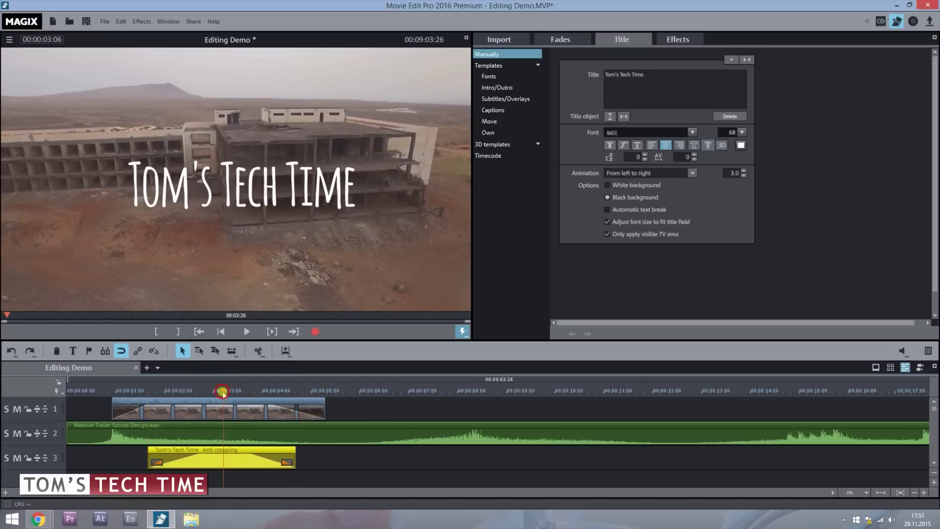
pyautogui.click(652, 175)
pyautogui.click(661, 183)
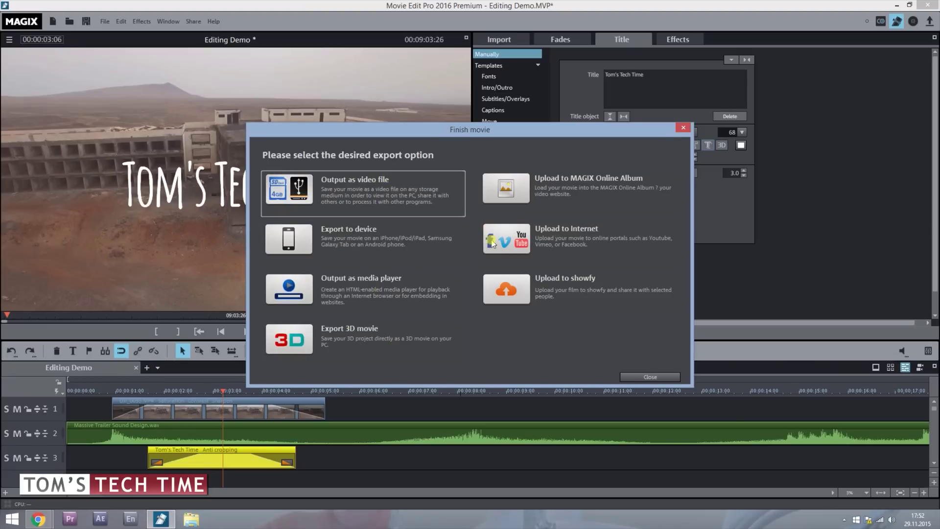
# Step: Check the quality levels for outputting the movie as a video file, keep HD quality 2 and leave without saving
pyautogui.click(448, 190)
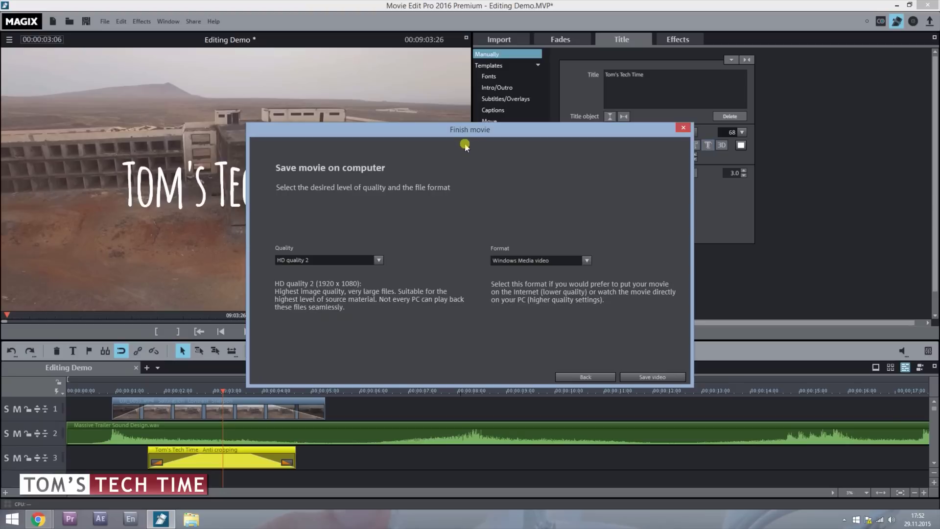
pyautogui.click(377, 260)
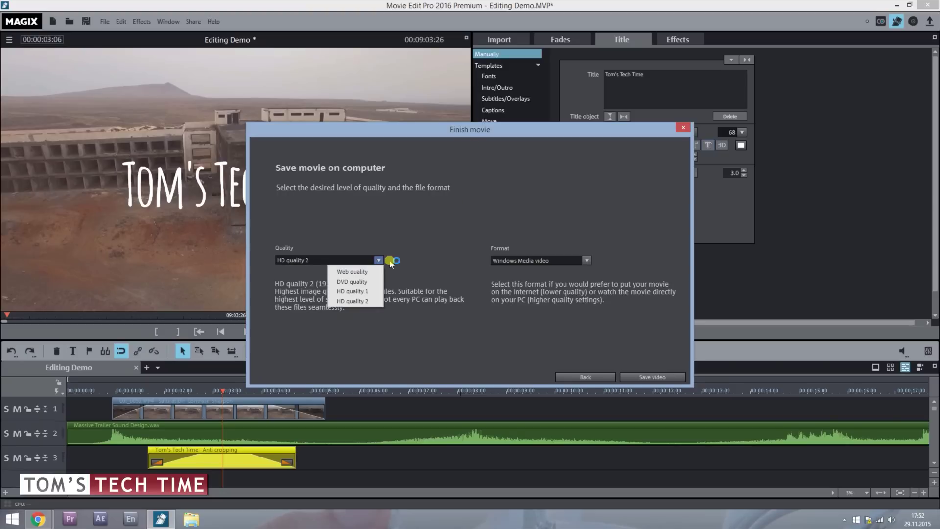
pyautogui.click(359, 301)
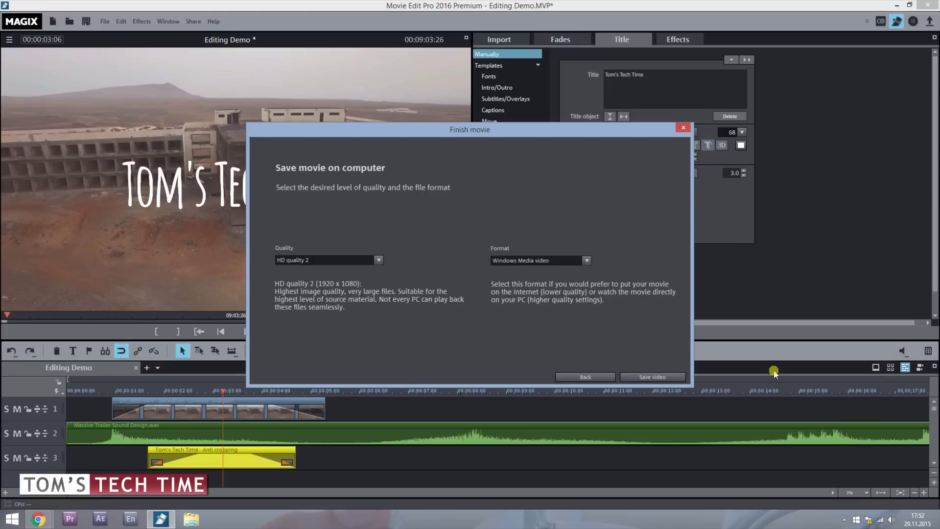
pyautogui.click(683, 128)
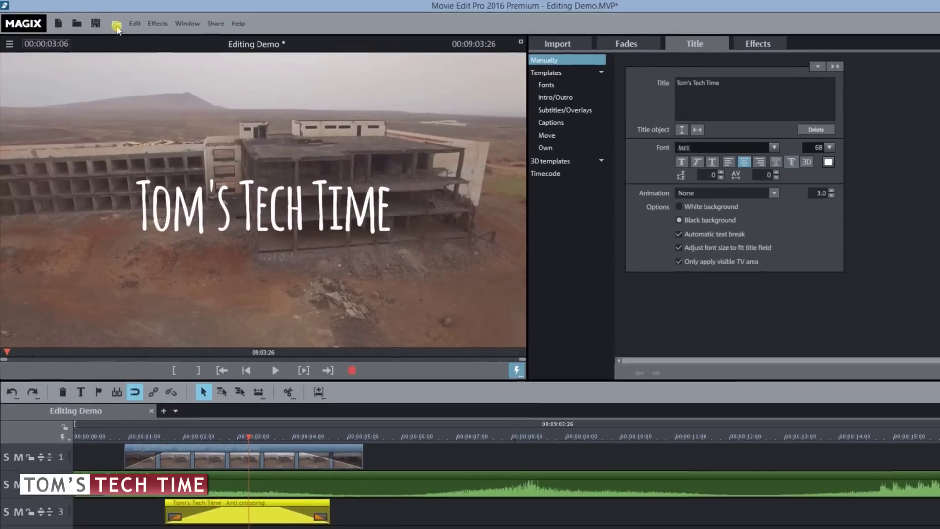
# Step: Set up an MPEG-4 export of the movie with the MP4 UltraHD 3840x2160 29.97p preset and the file name Editing Demo.mp4
pyautogui.click(105, 22)
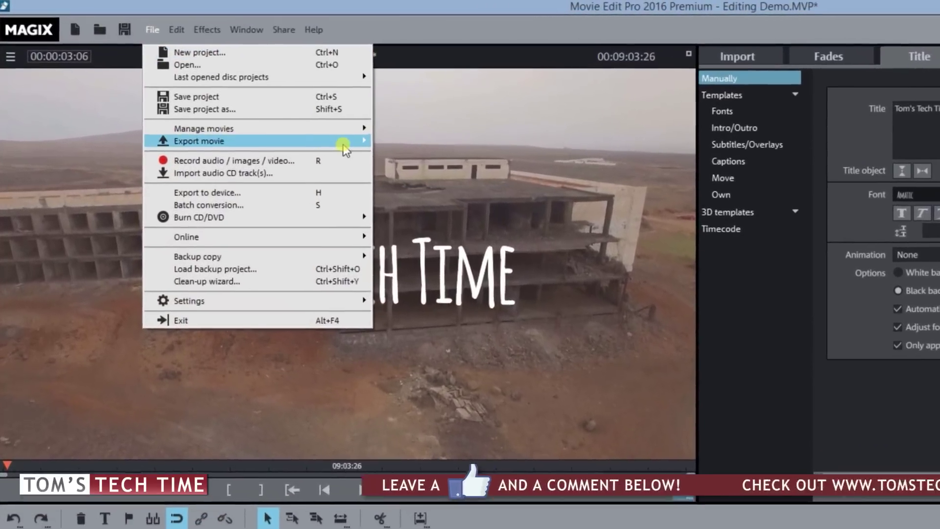
pyautogui.moveTo(323, 129)
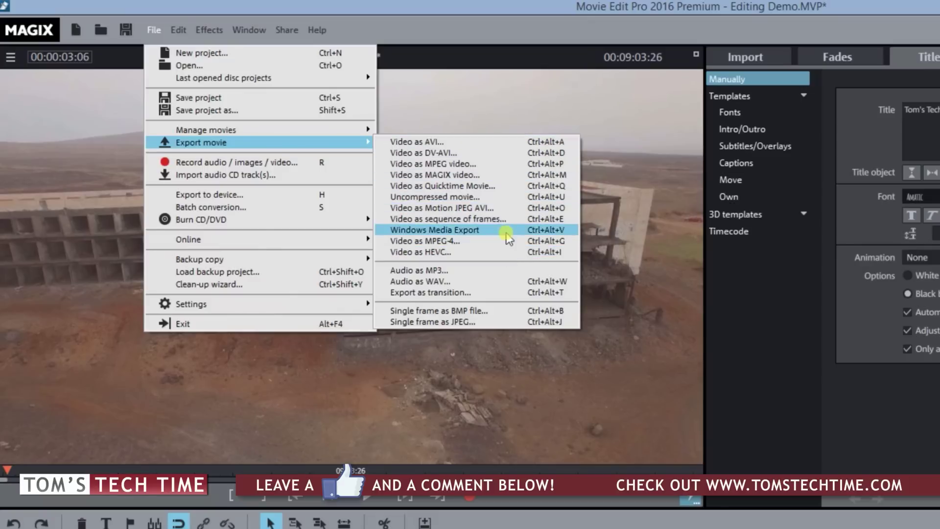
pyautogui.click(455, 243)
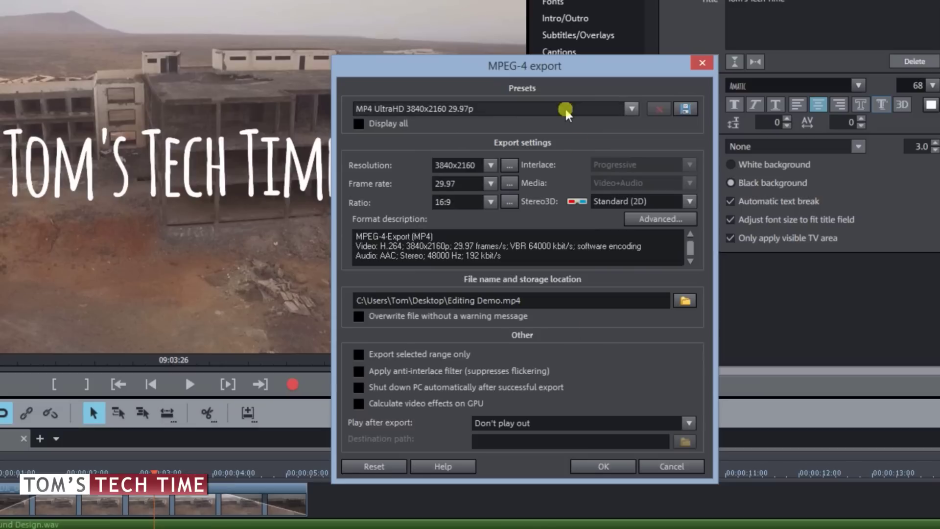
pyautogui.click(630, 109)
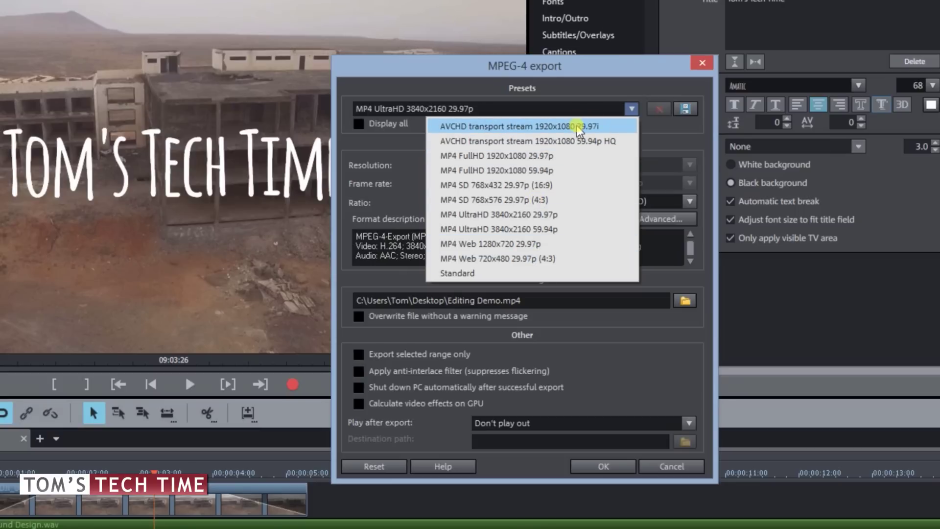
pyautogui.click(678, 141)
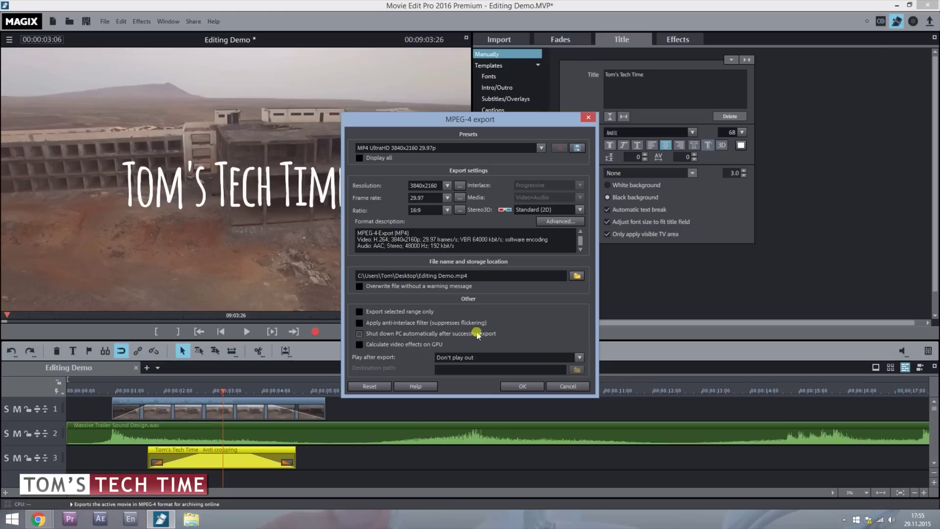
pyautogui.click(521, 388)
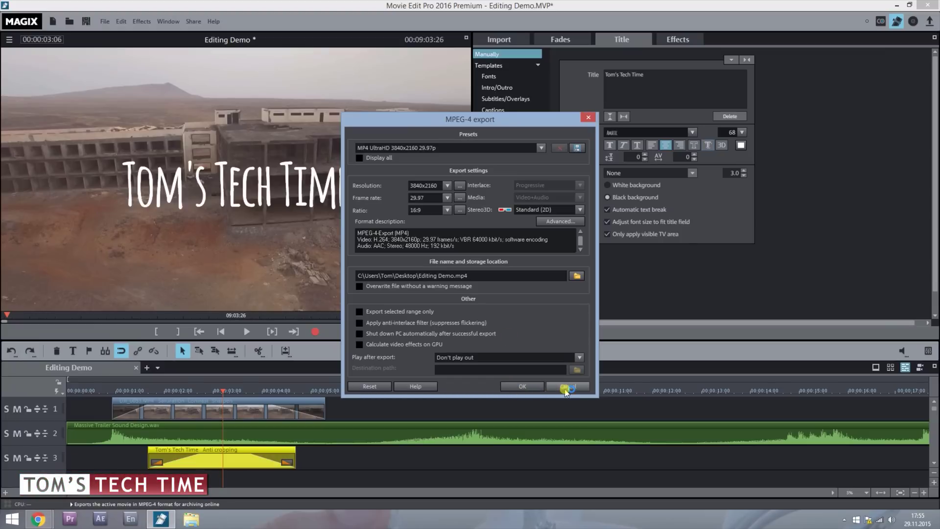